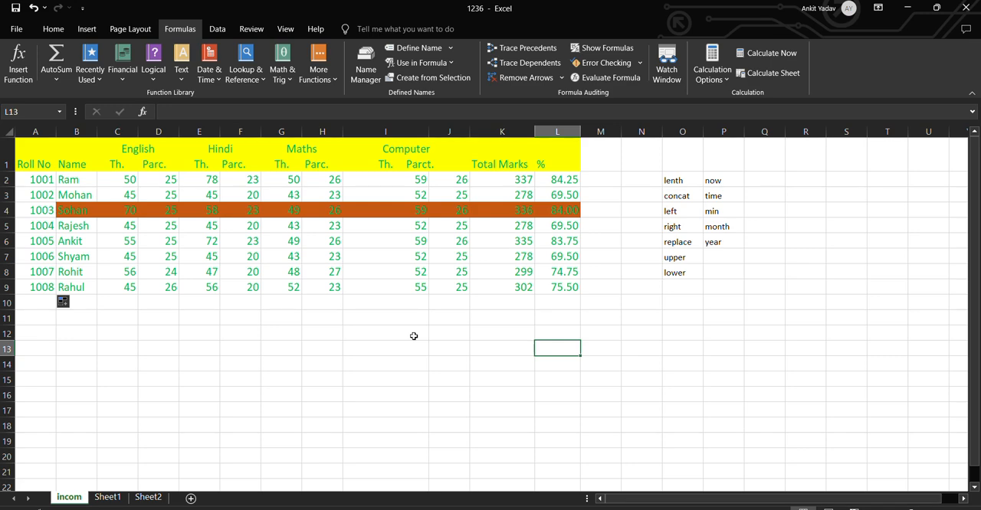
Enter =NOW() in cell K14 to insert the current date and time
left_click(479, 350)
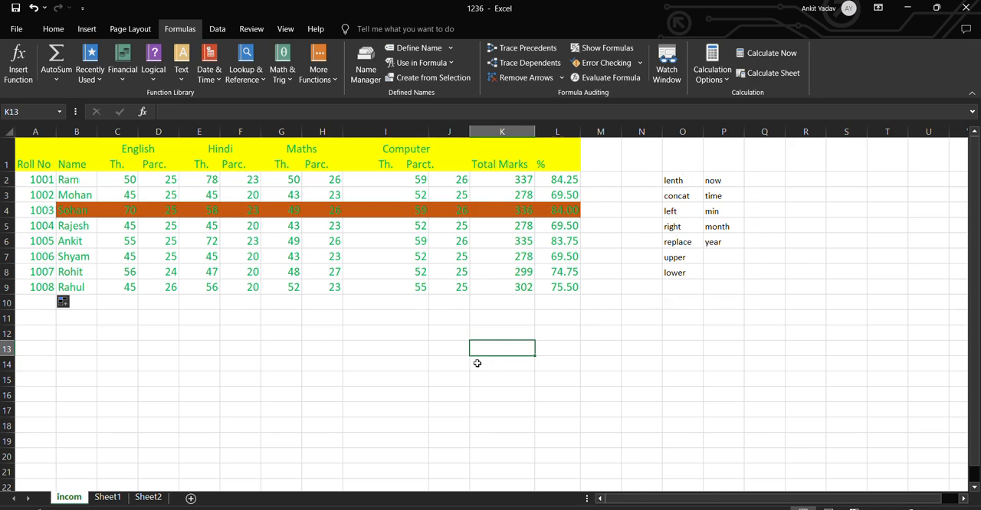
left_click(520, 362)
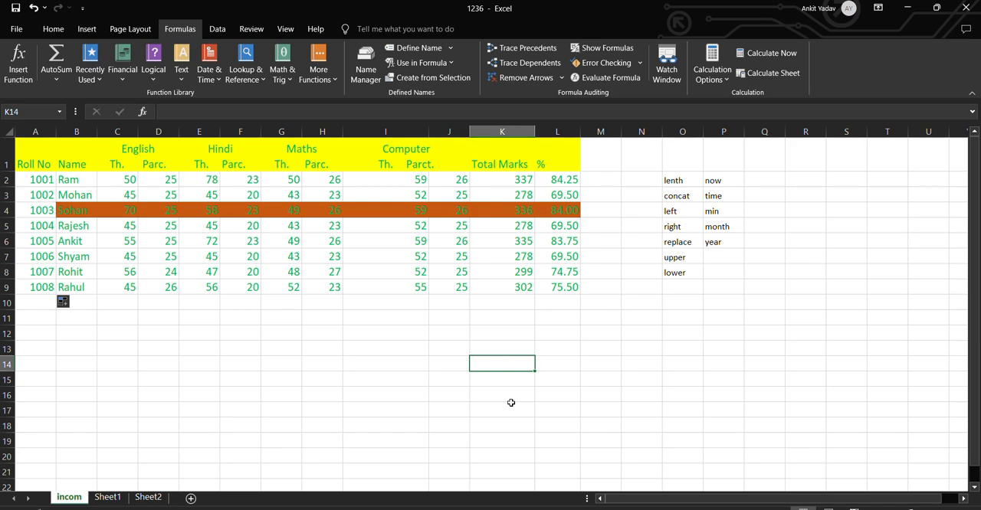
type("=")
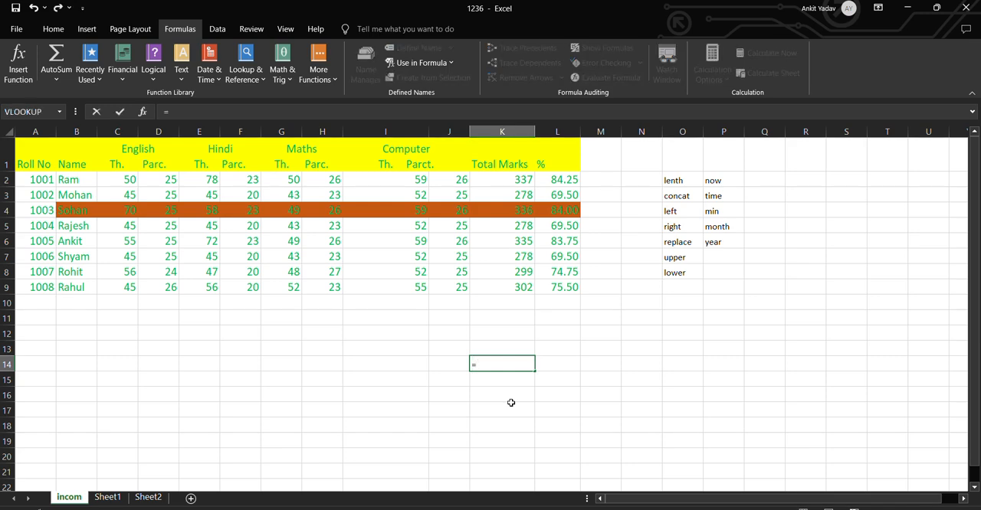
type("now")
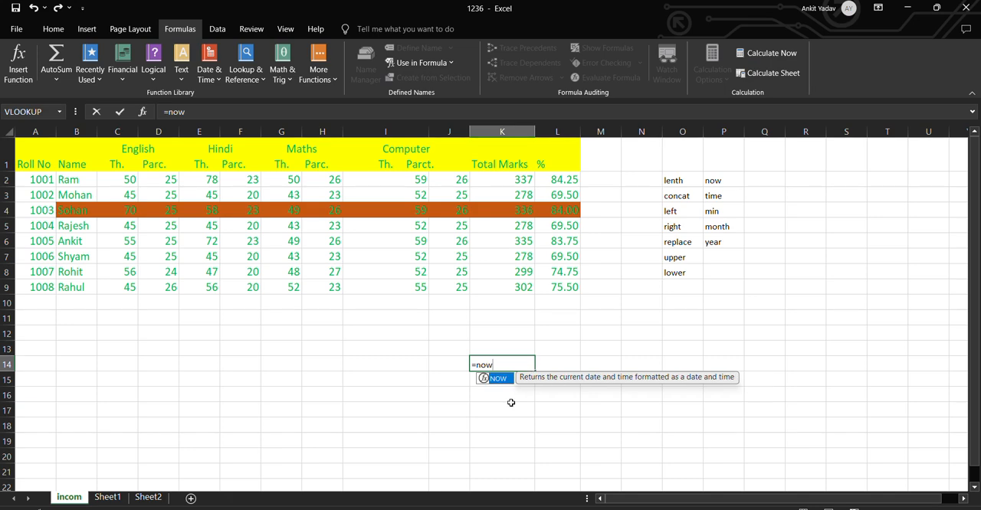
type("(")
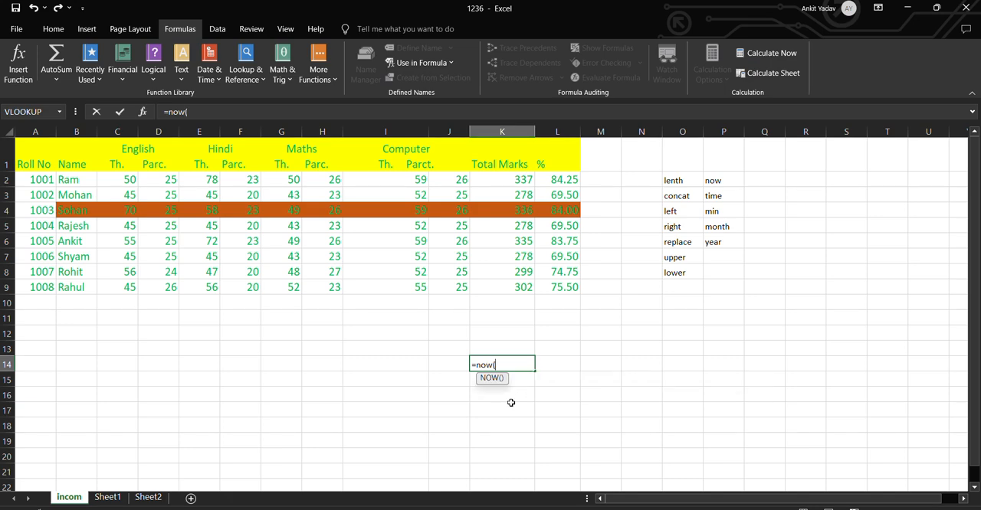
type(")")
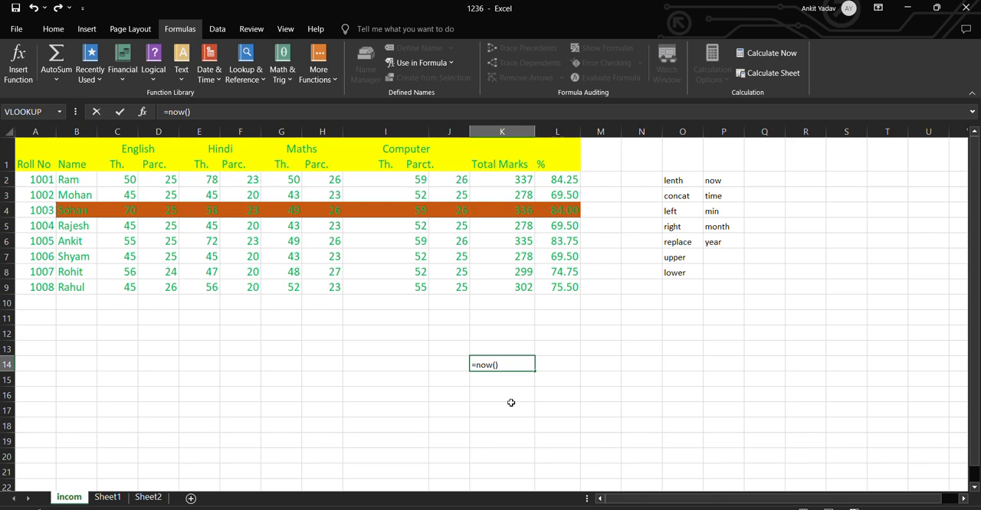
key("Return")
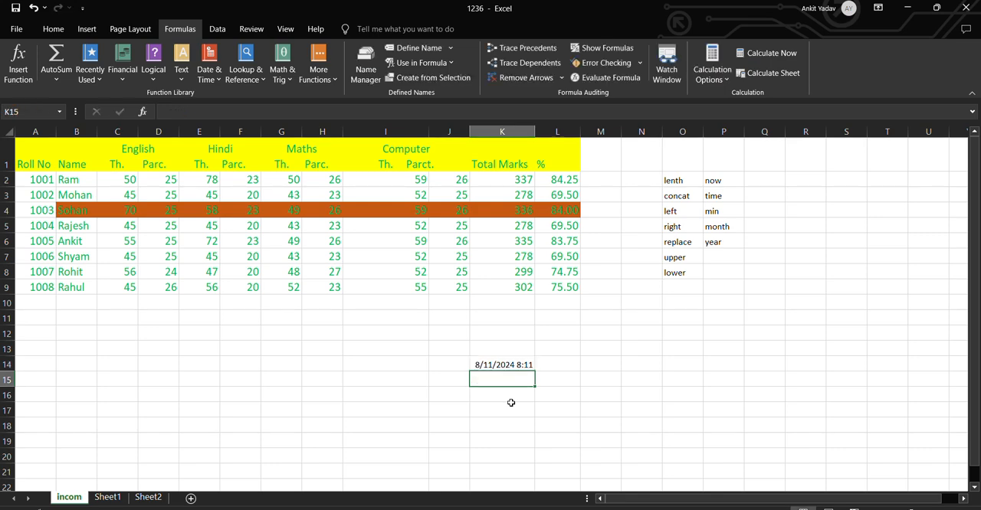
left_click(498, 366)
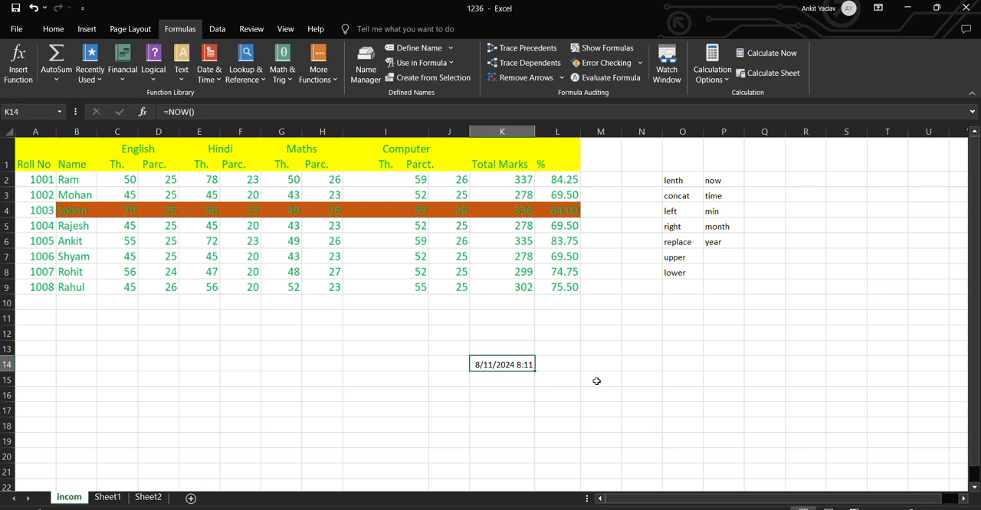
Try to extract the time from K14 by entering =TIME(K14) in cell N14
left_click(636, 365)
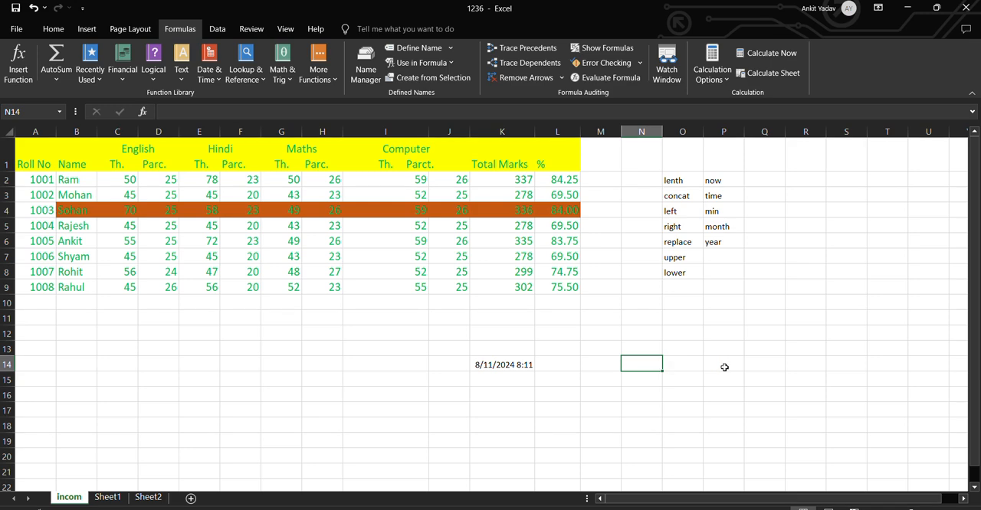
type("=t")
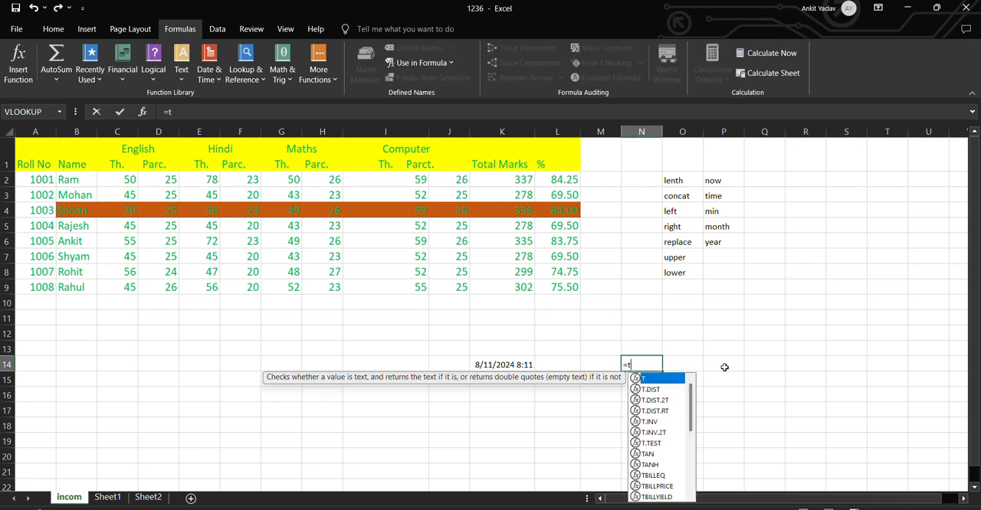
type("ime")
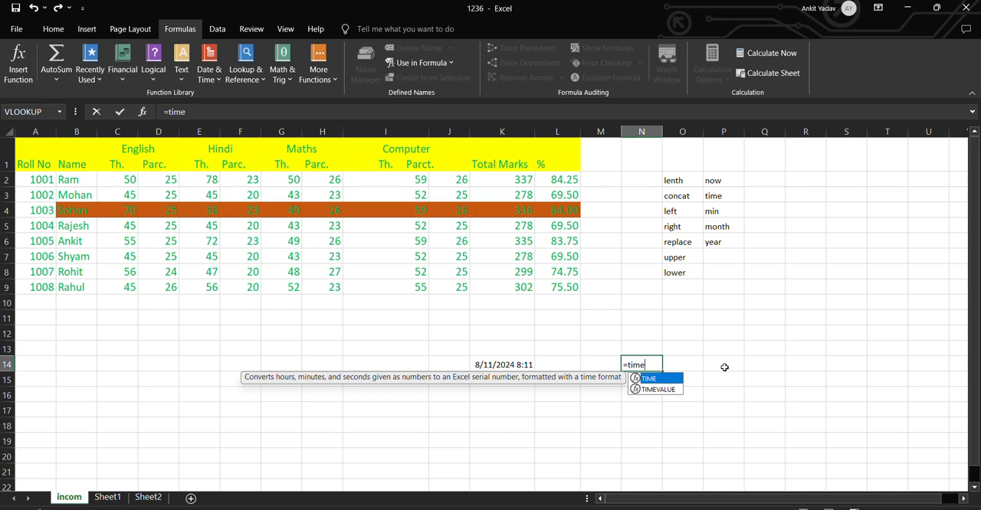
type("(")
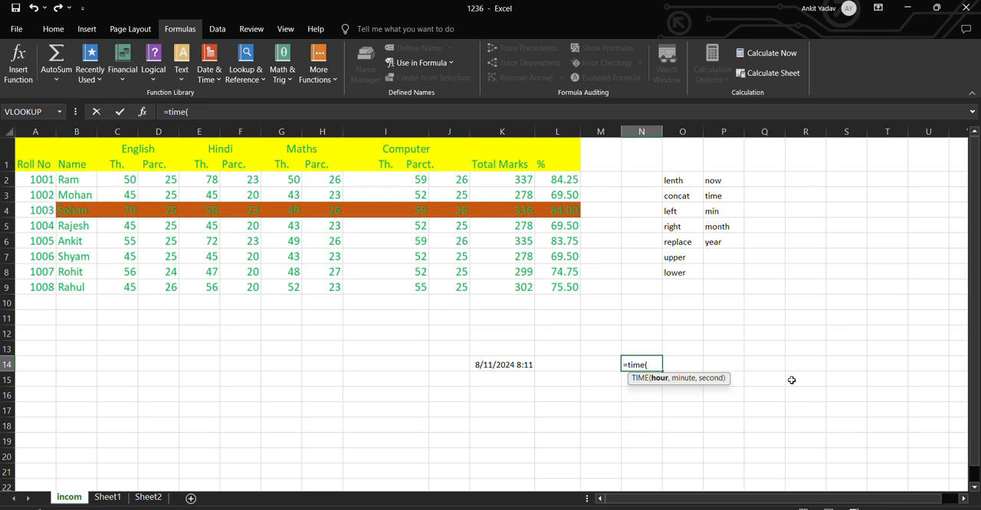
type("k14)")
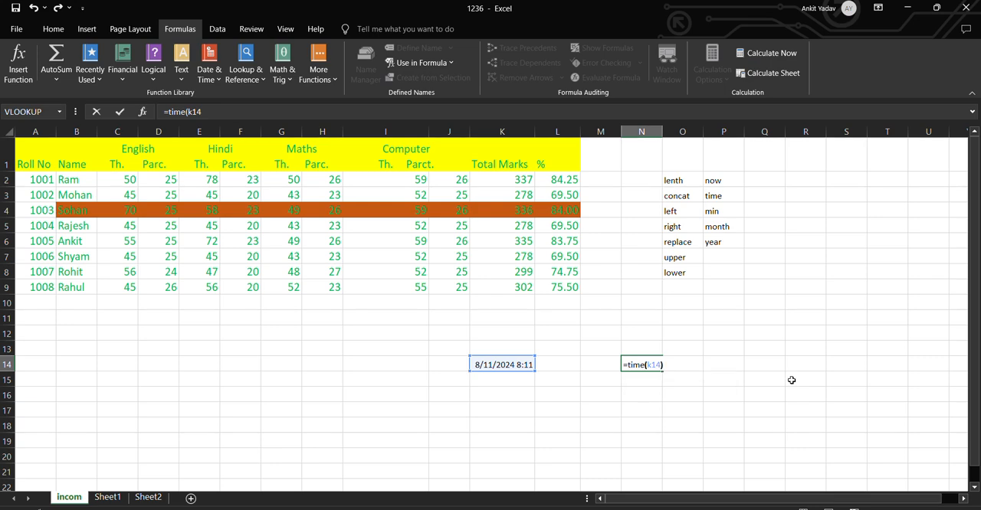
key("Return")
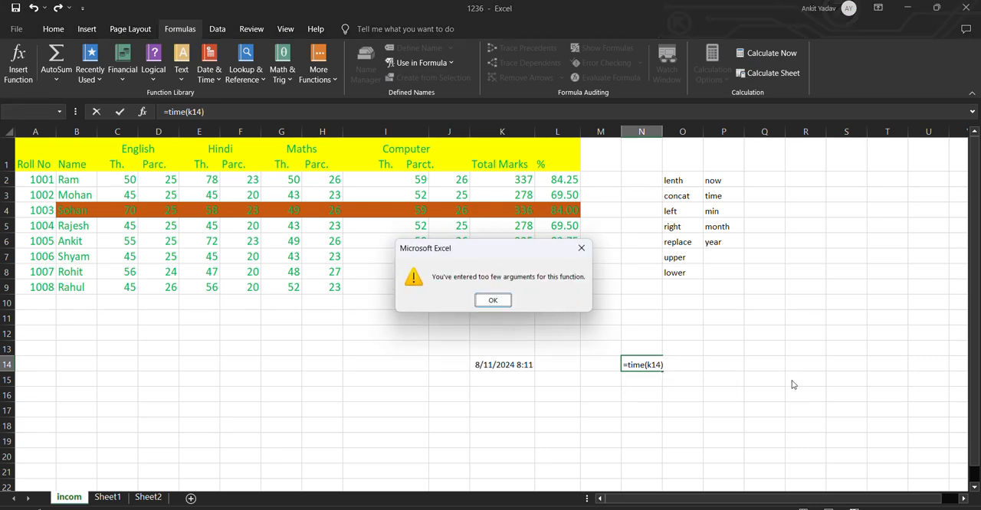
left_click(492, 300)
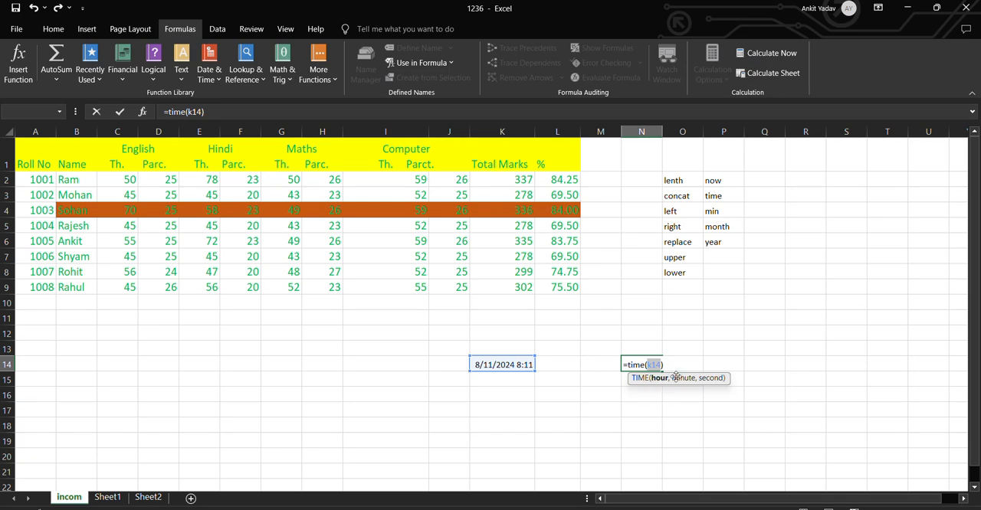
Erase the TIME function and its K14 argument from cell N14
left_click(660, 366)
key("BackSpace")
key("BackSpace")
key("BackSpace")
key("BackSpace")
key("BackSpace")
key("BackSpace")
key("BackSpace")
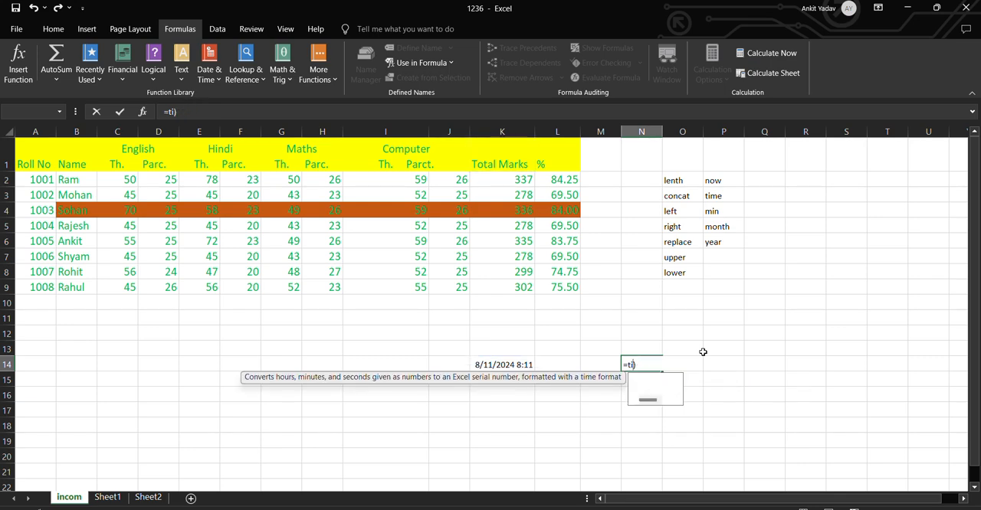
key("Escape")
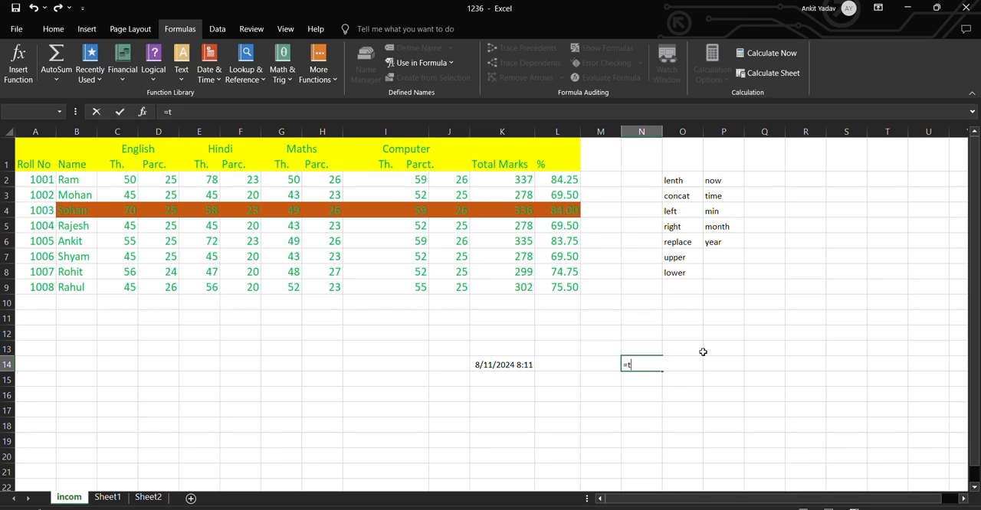
key("BackSpace")
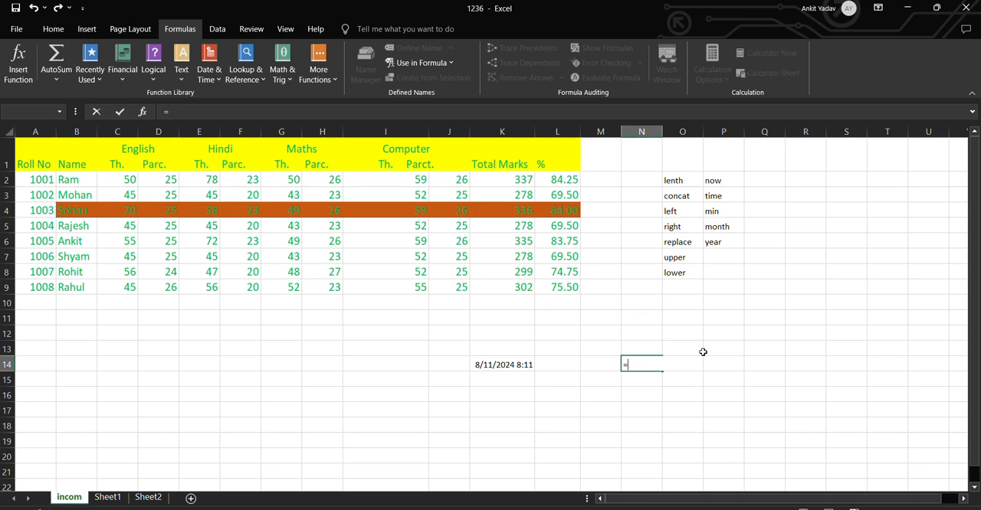
type("t")
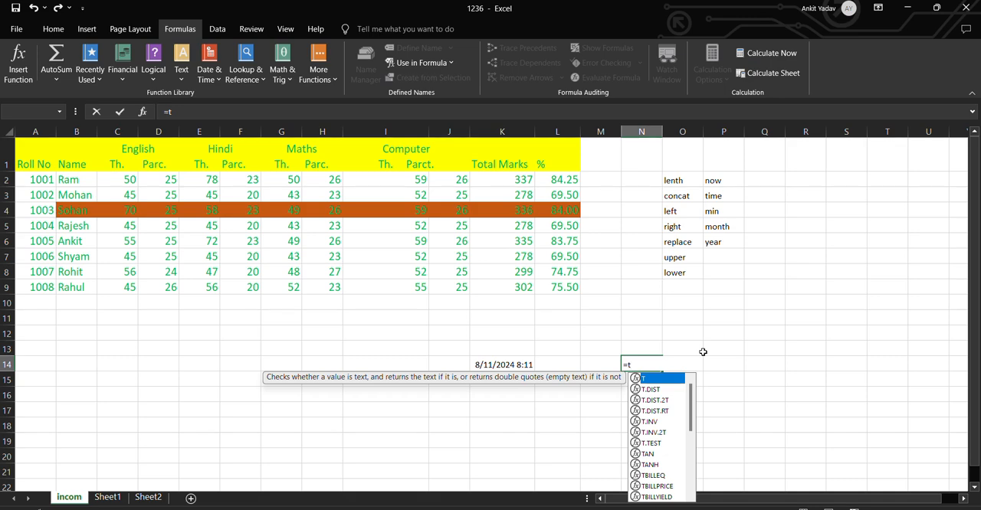
key("BackSpace")
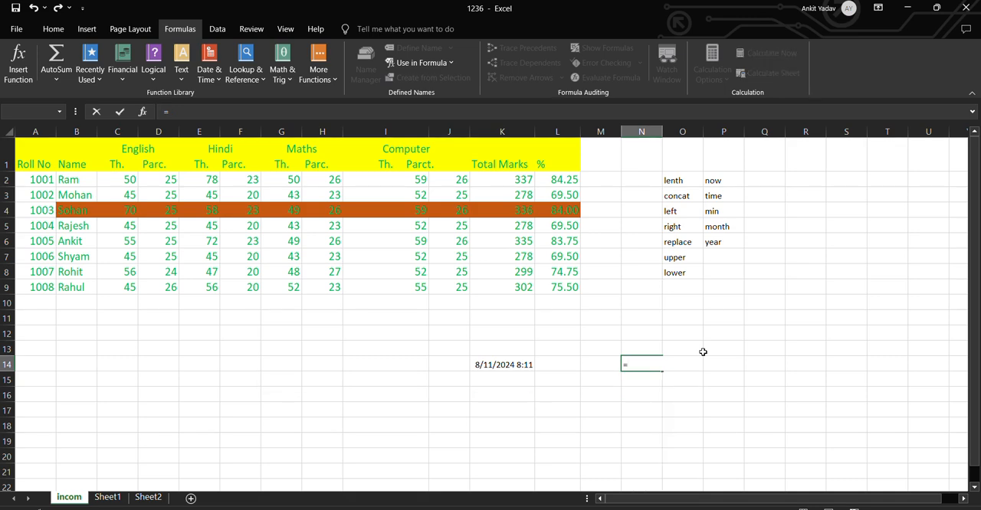
type("t")
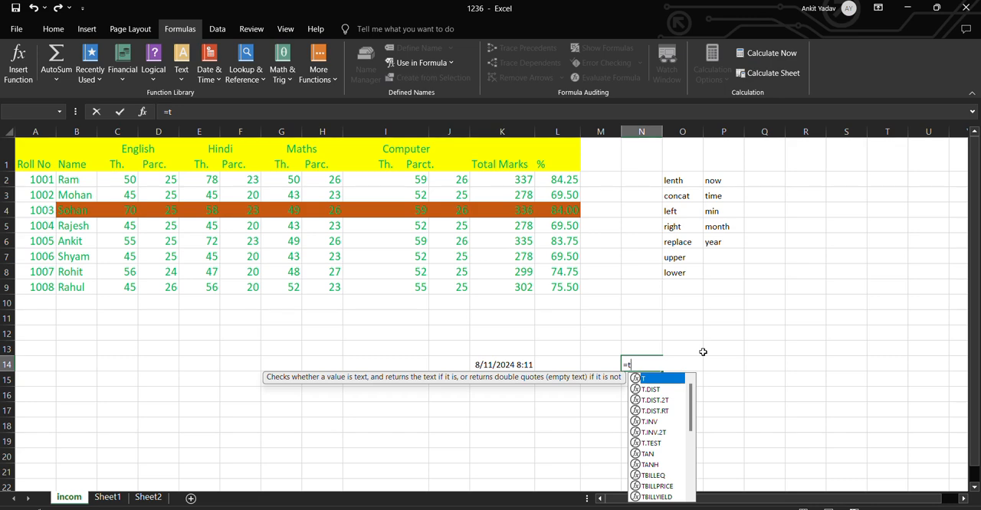
type("i")
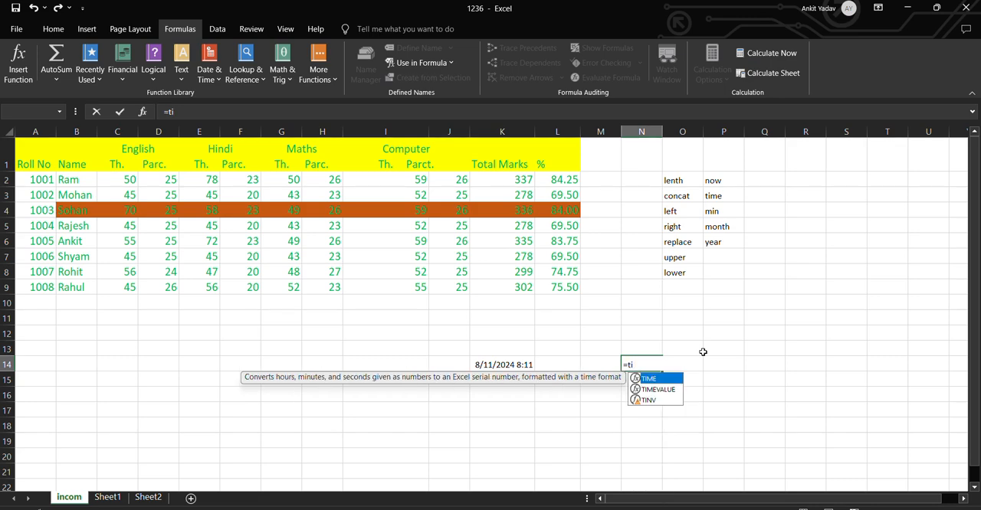
key("Tab")
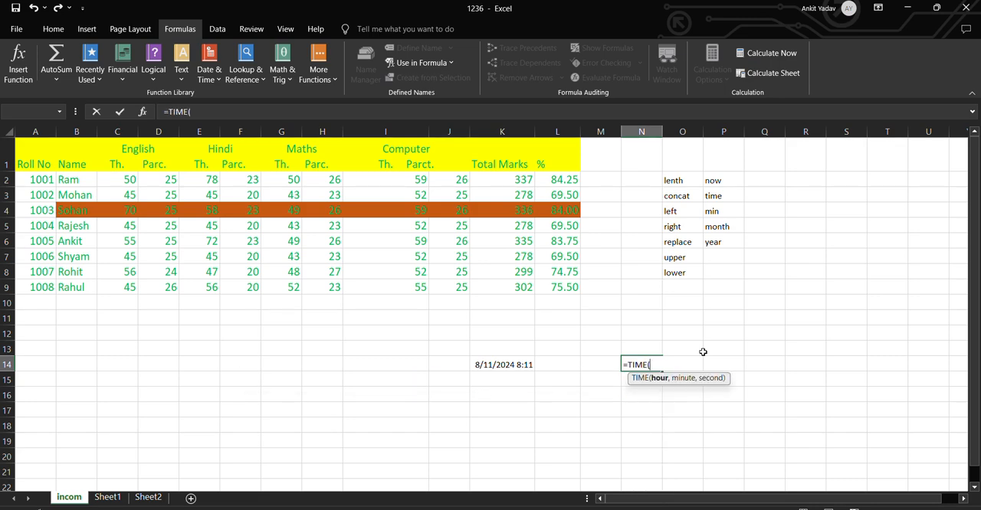
key("BackSpace")
key("BackSpace")
key("BackSpace")
key("BackSpace")
key("BackSpace")
key("BackSpace")
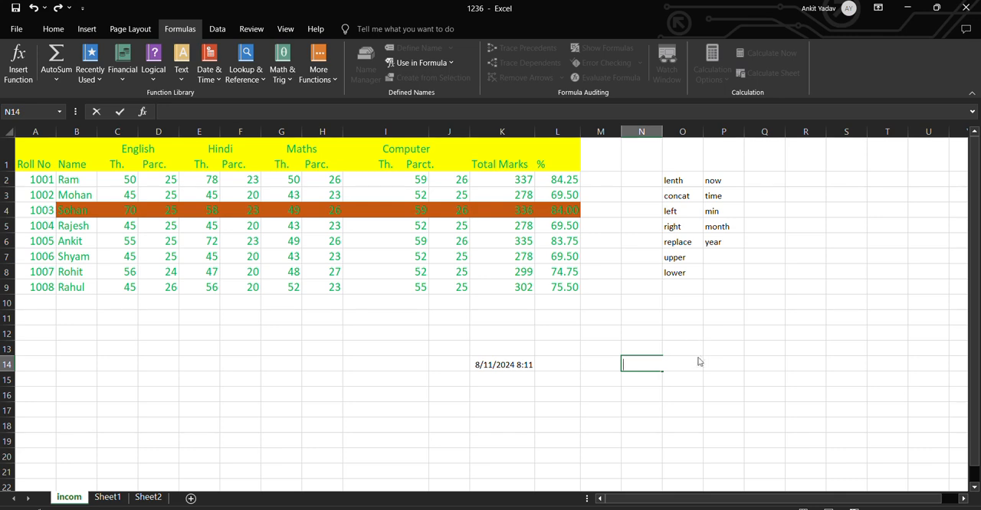
left_click(693, 391)
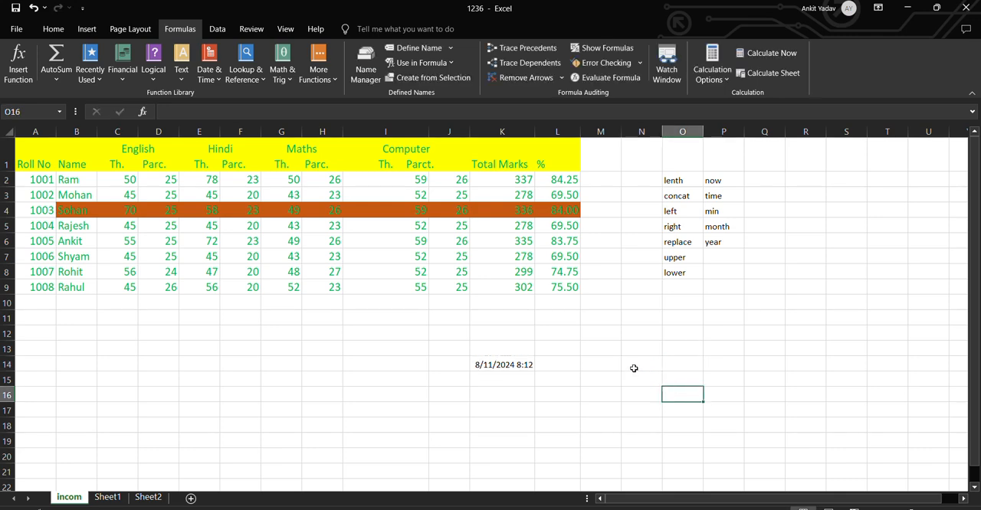
Enter =DAY(K14) in cell N14 to extract the day from the date and time
left_click(632, 369)
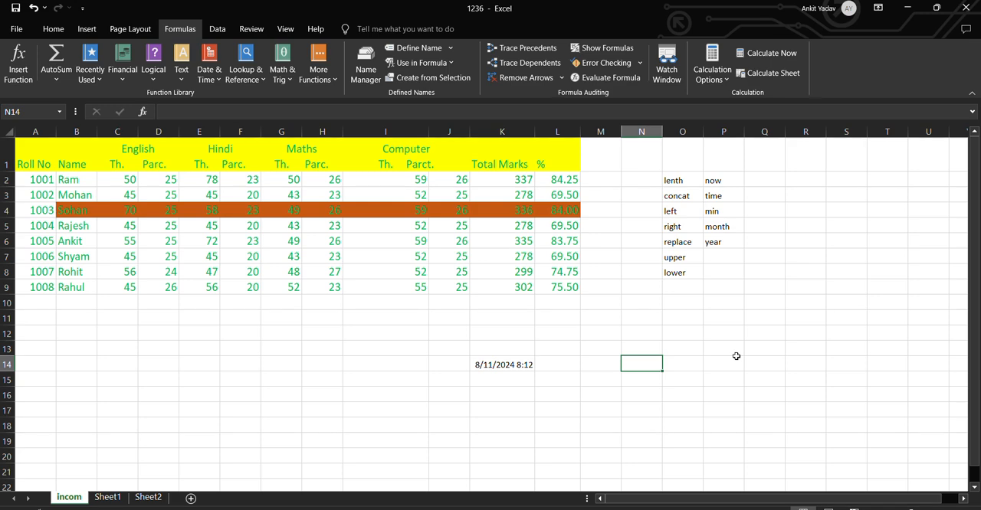
type("=day")
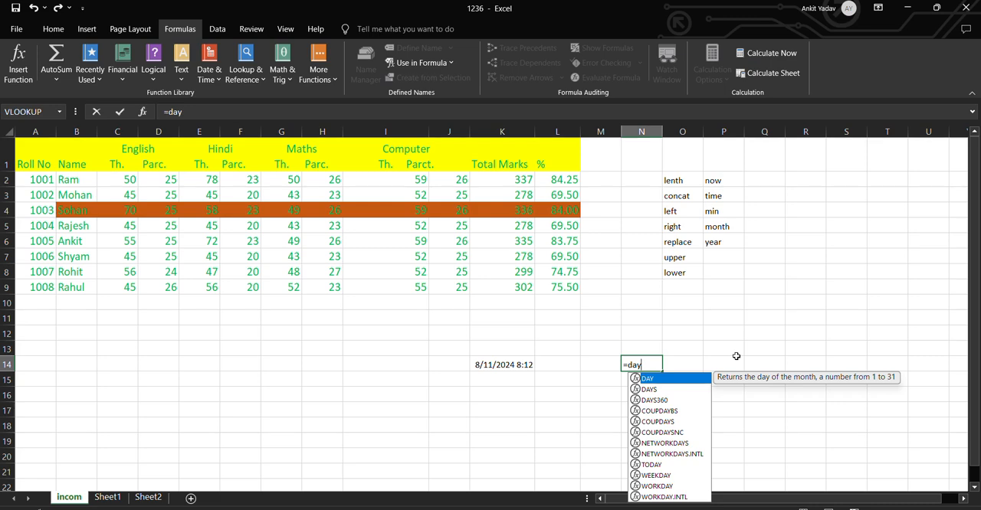
type("(")
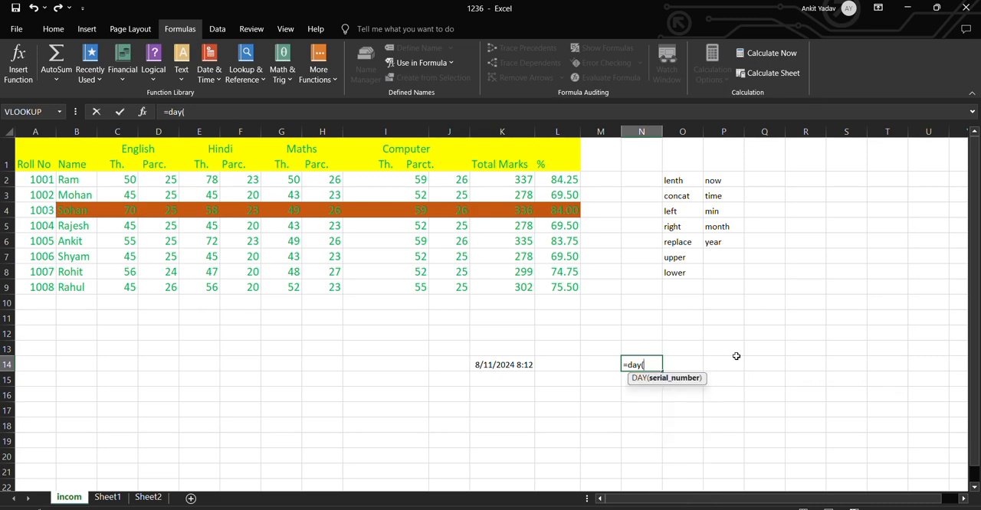
type("k")
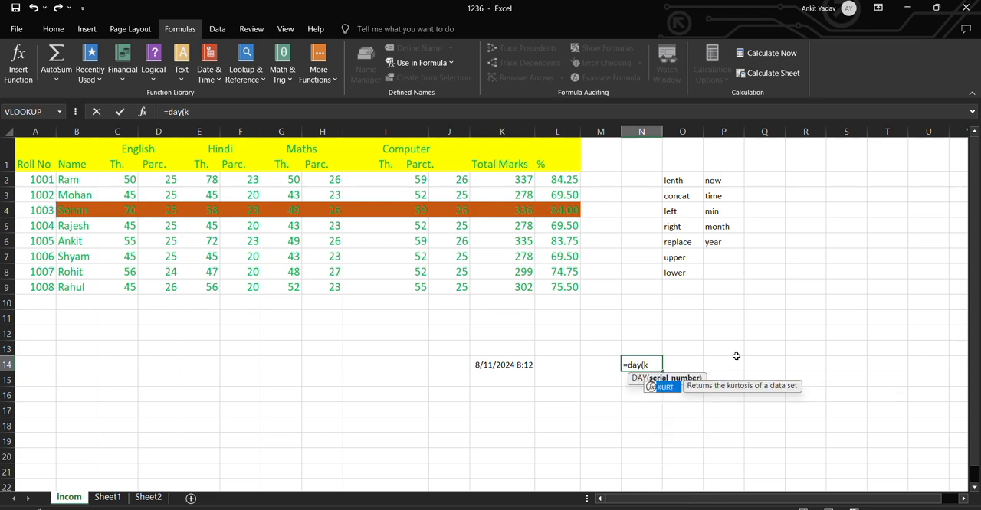
type("14)")
key("Return")
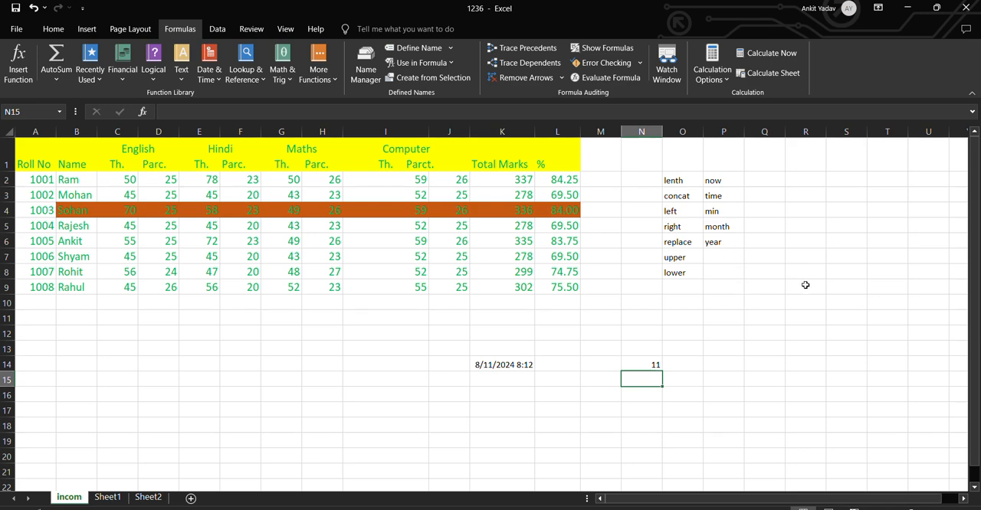
Enter =MONTH(K14) in cell N15 to extract the month from the date and time
type("=moth")
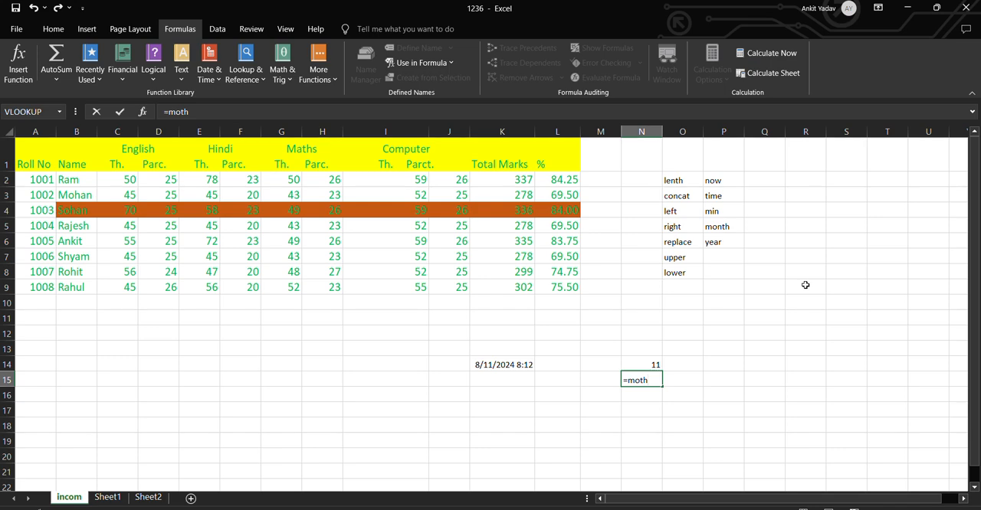
key("BackSpace")
key("BackSpace")
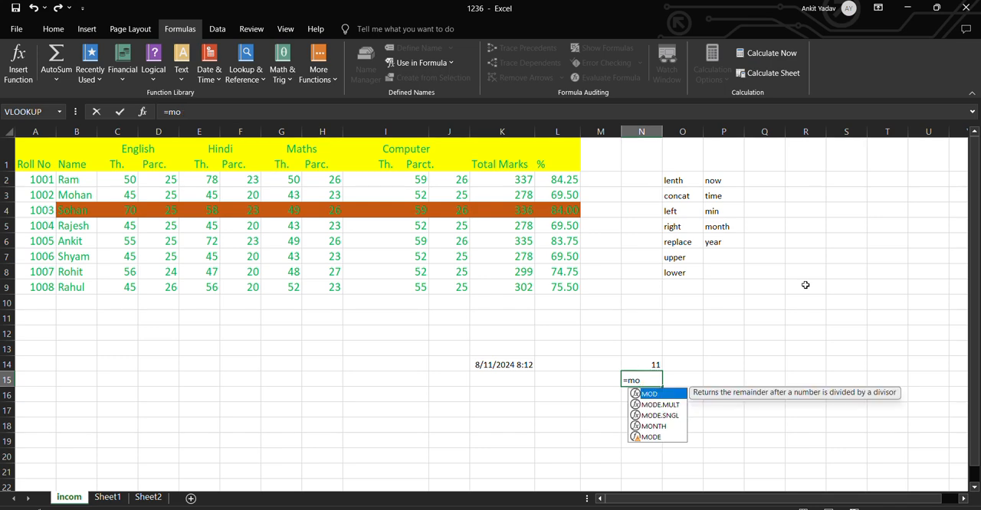
key("Down")
key("Down")
key("Down")
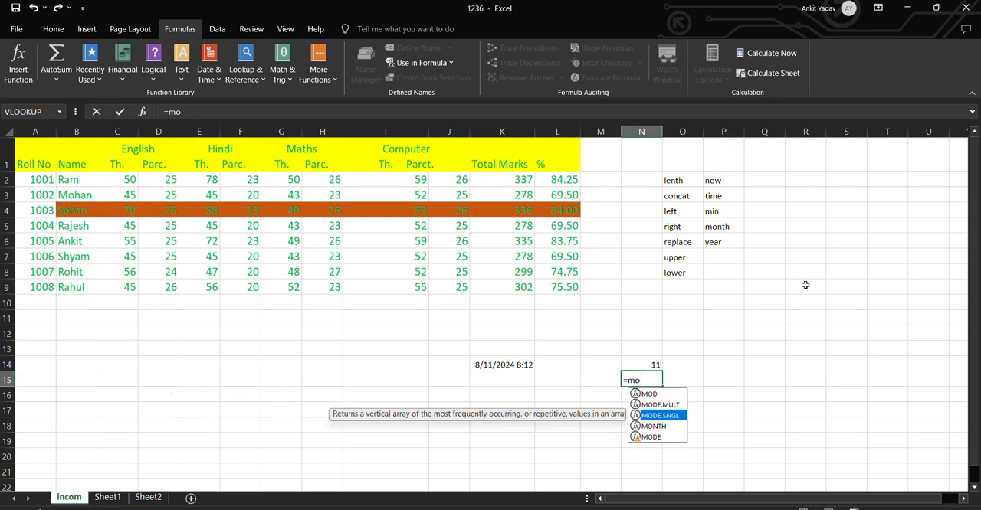
key("Tab")
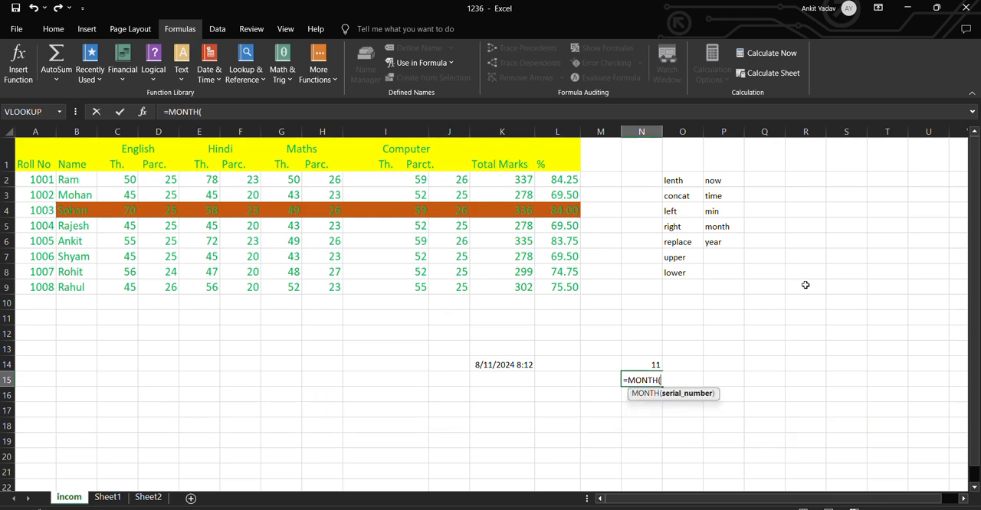
type("k")
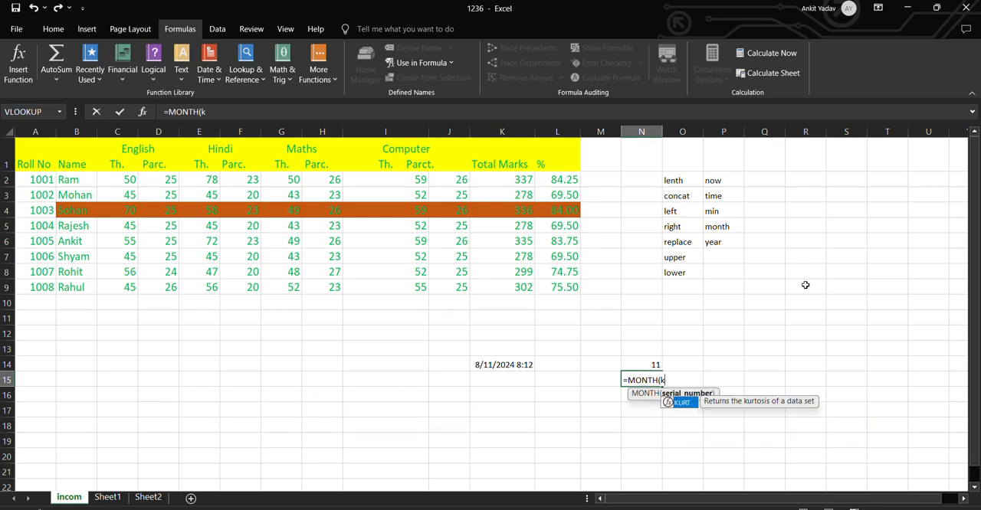
type("14")
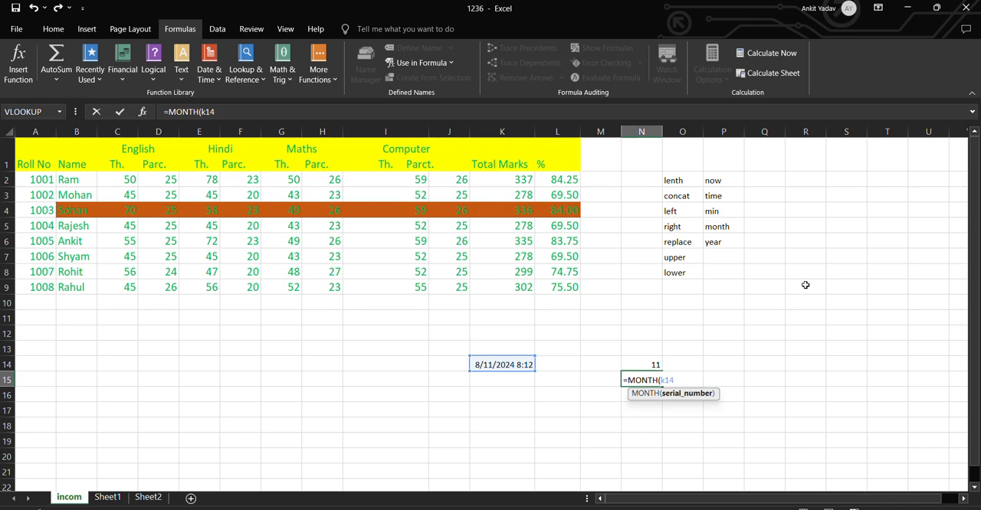
type(")")
key("Return")
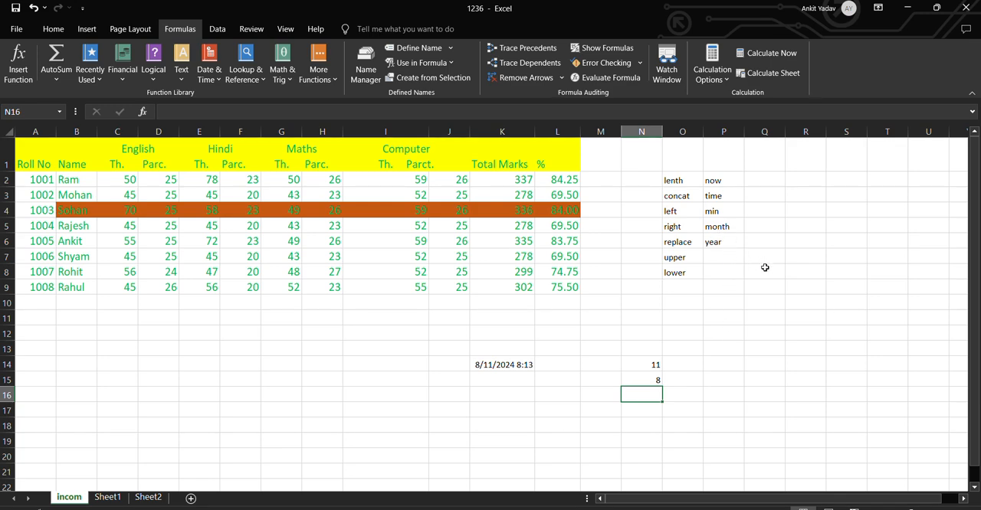
Enter =YEAR(K14) in cell N16 to extract the year from the date and time
type("=year")
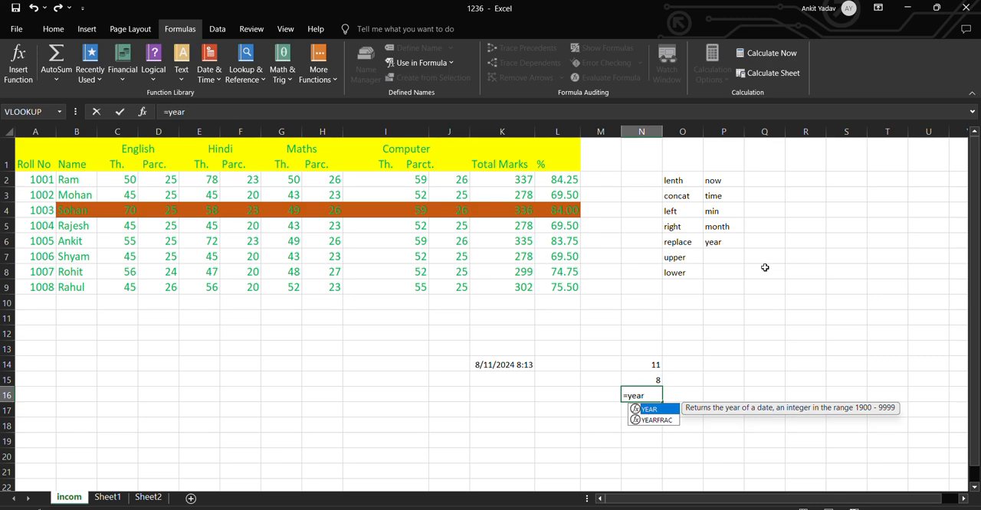
type("(")
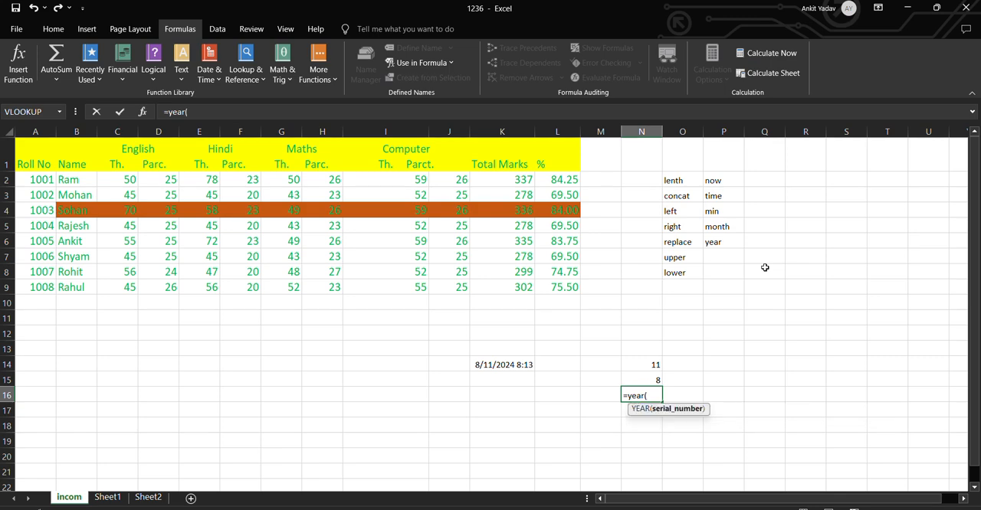
type("k1")
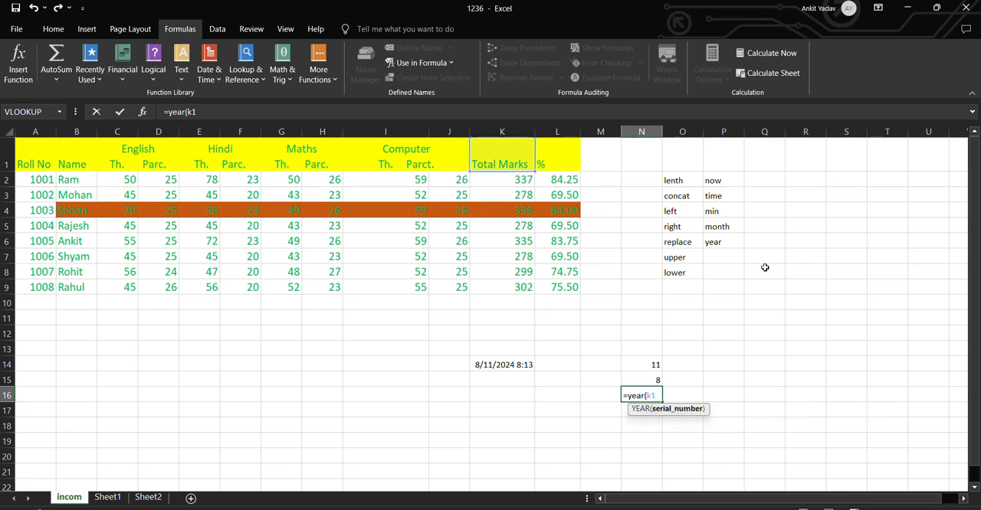
type("4)")
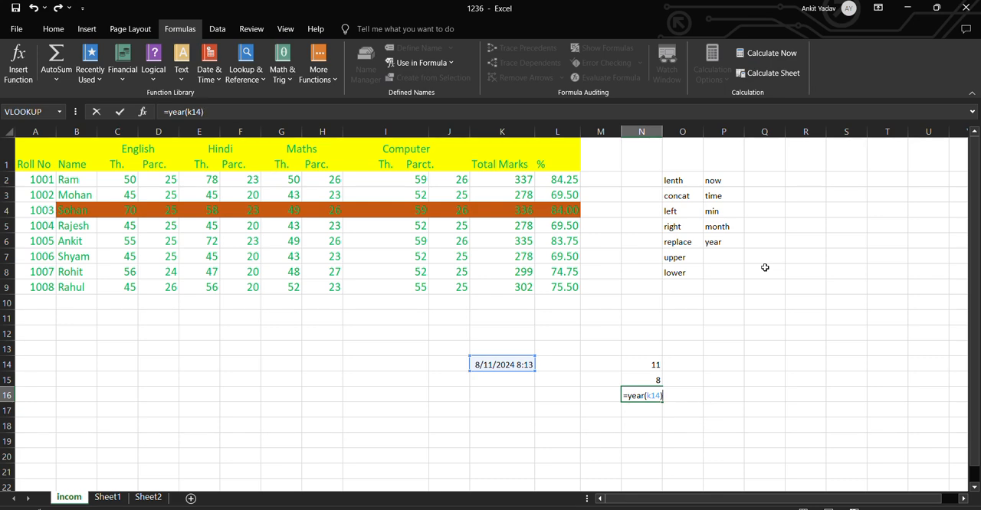
key("Return")
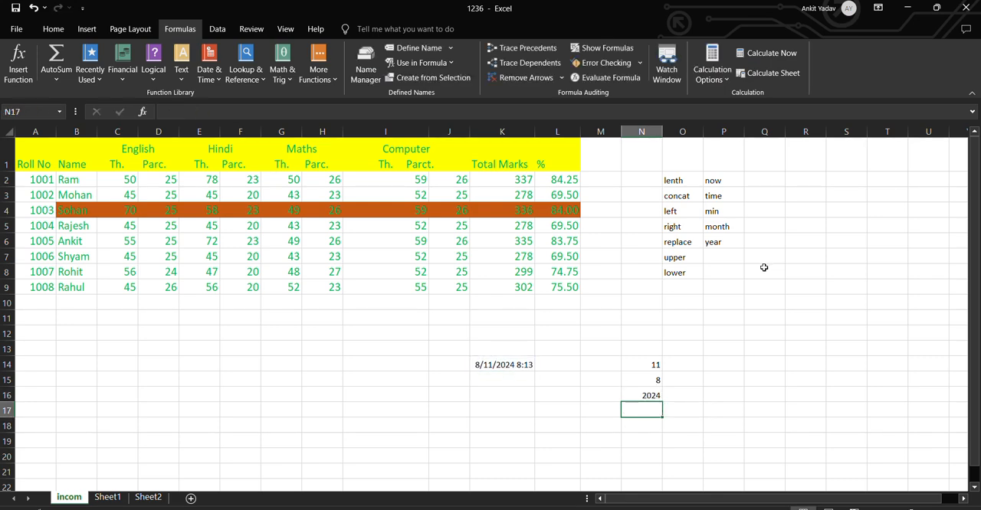
Enter =HOUR(K14) in cell O14 to extract the hour from the date and time
left_click(693, 365)
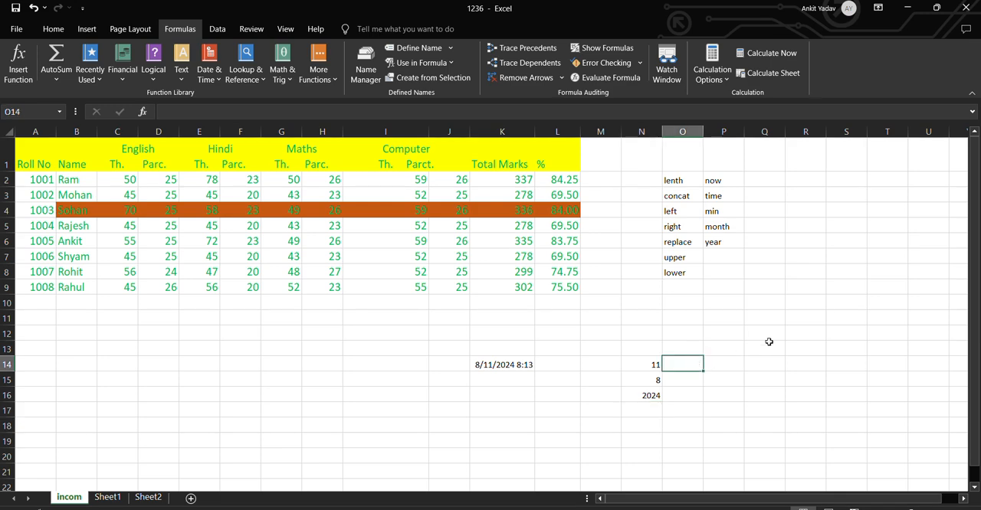
type("=")
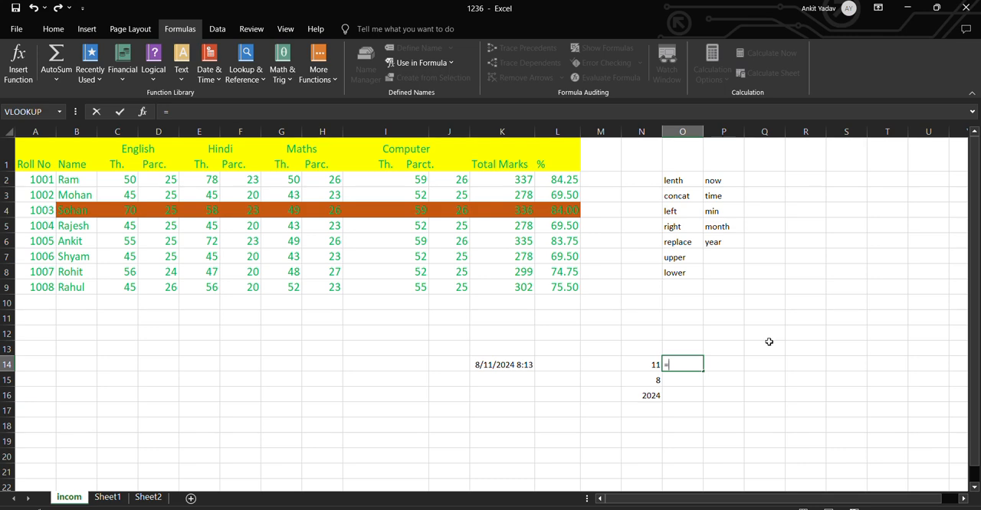
type("h")
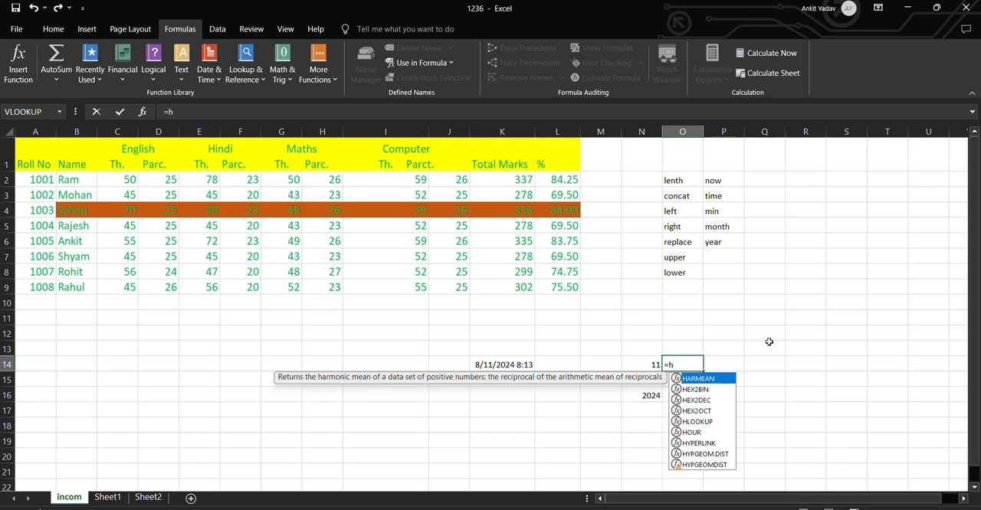
left_click(693, 433)
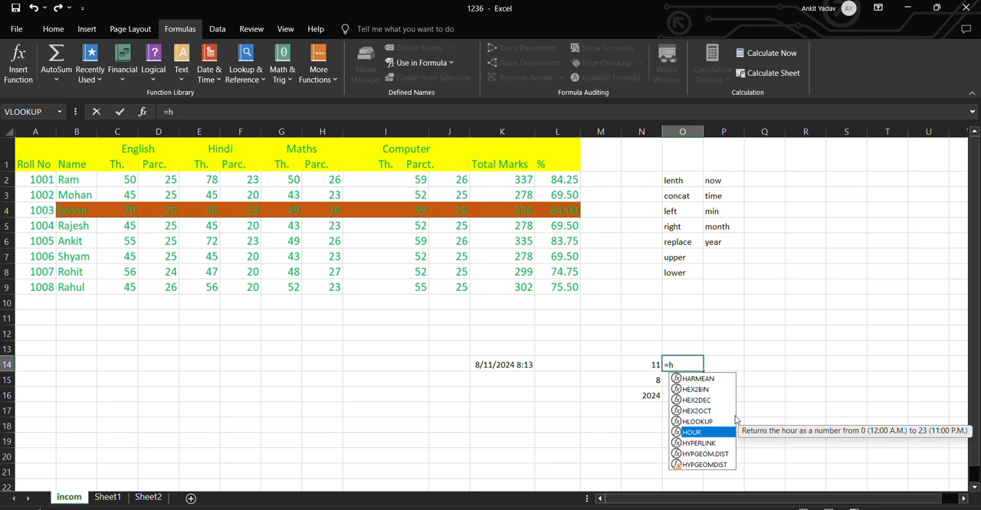
key("Tab")
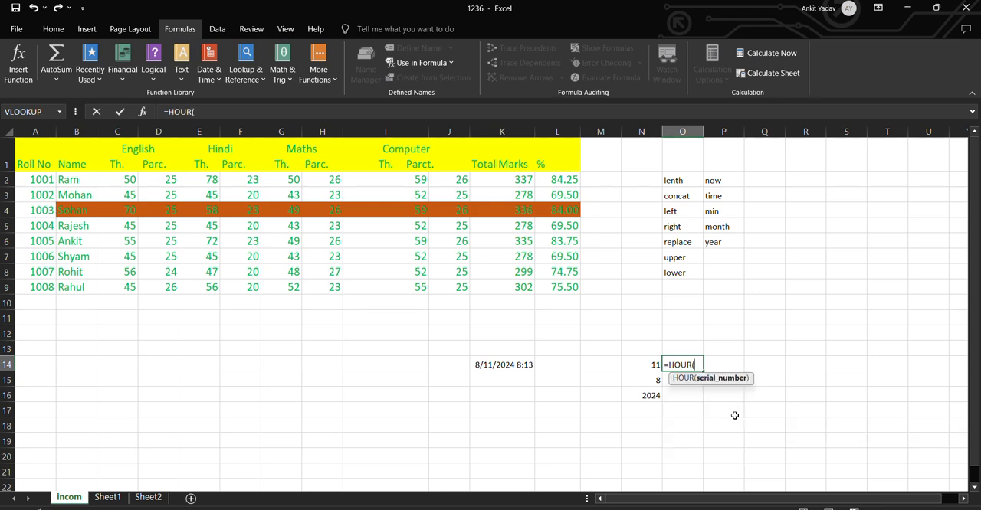
type("k14")
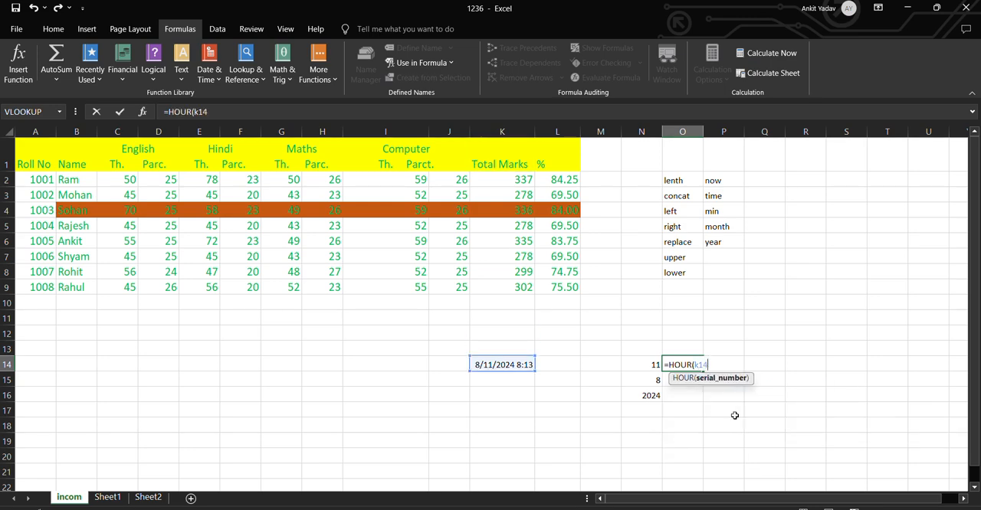
type(")")
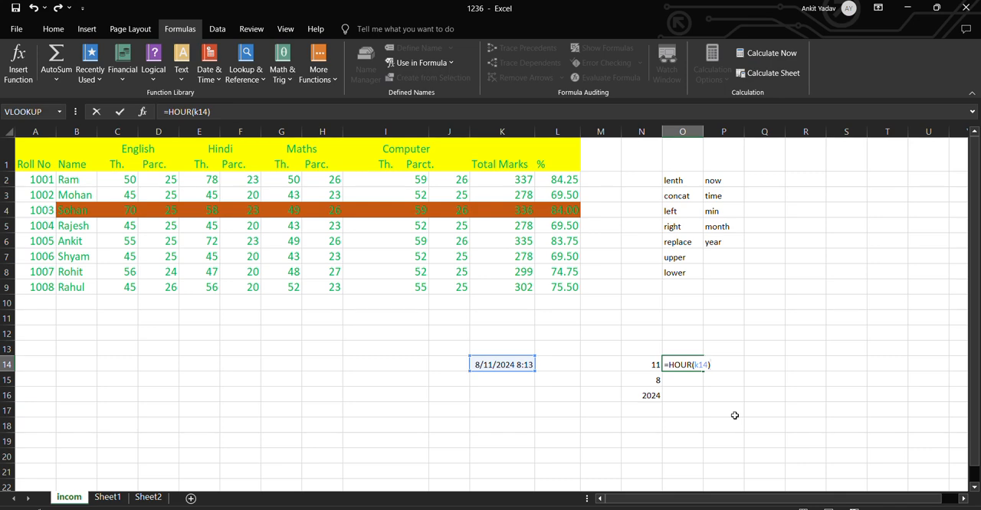
key("Return")
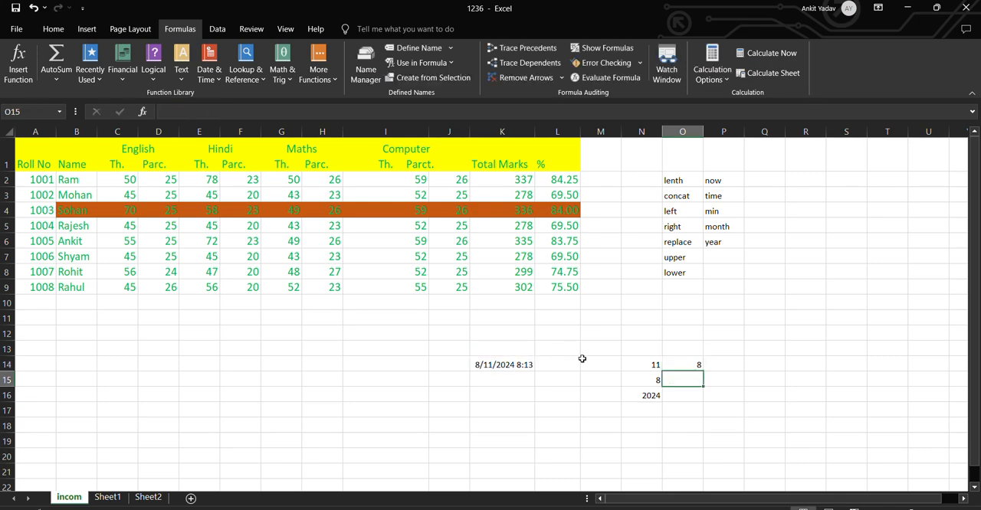
Enter =MINUTE(K14) in cell O15 to extract the minutes from the date and time
left_click(689, 360)
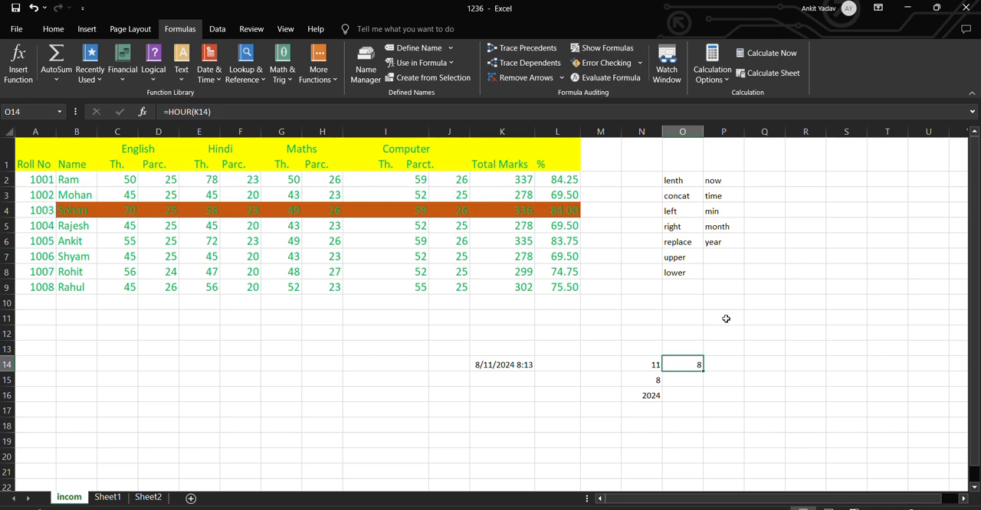
left_click(698, 379)
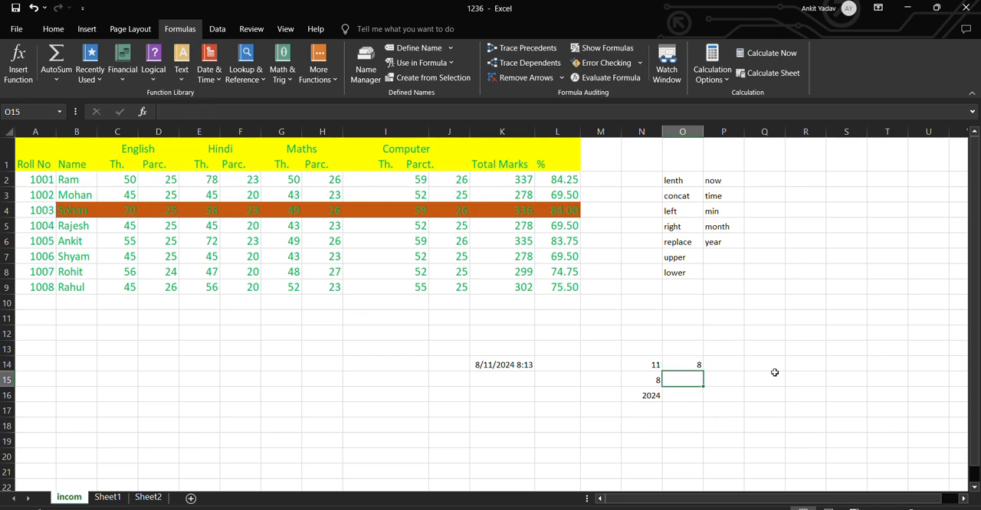
type("=mi")
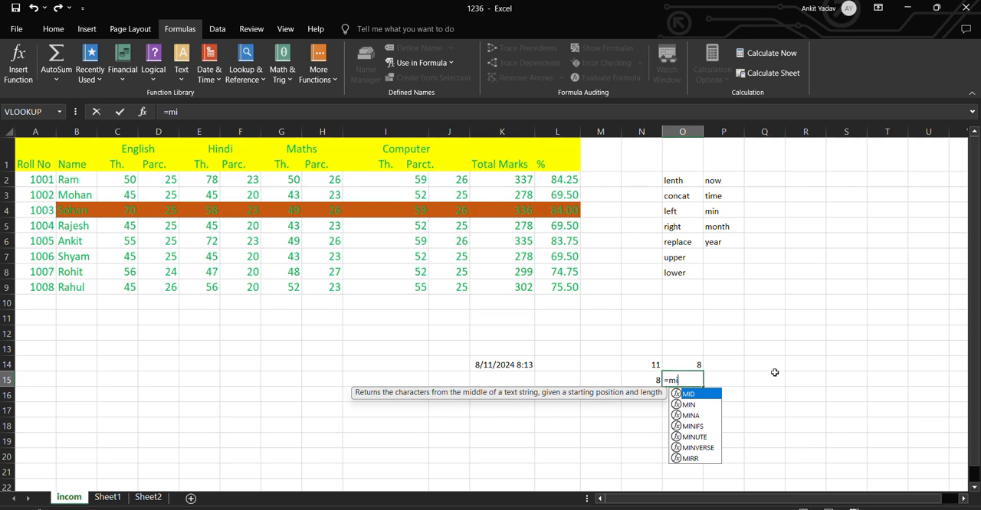
key("Down")
key("Down")
key("Down")
key("Down")
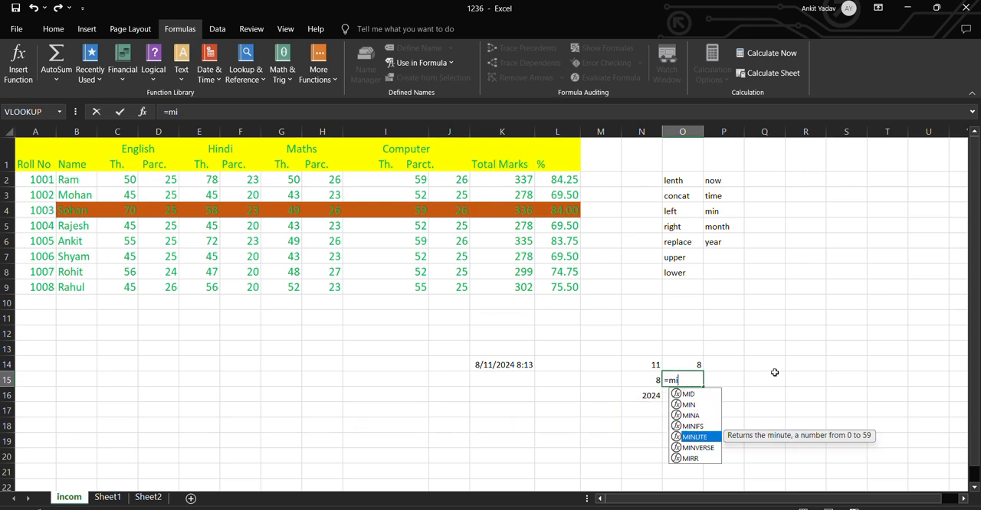
key("Tab")
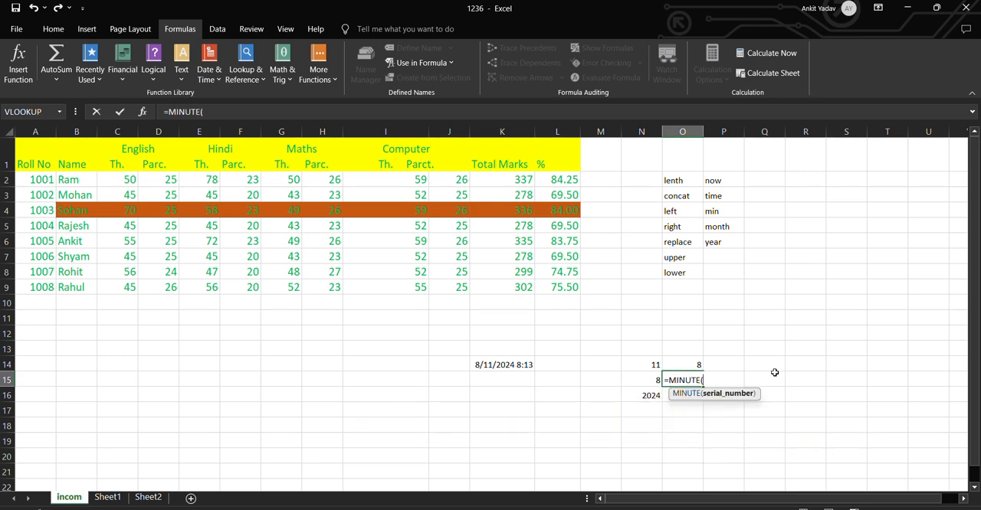
type("k1")
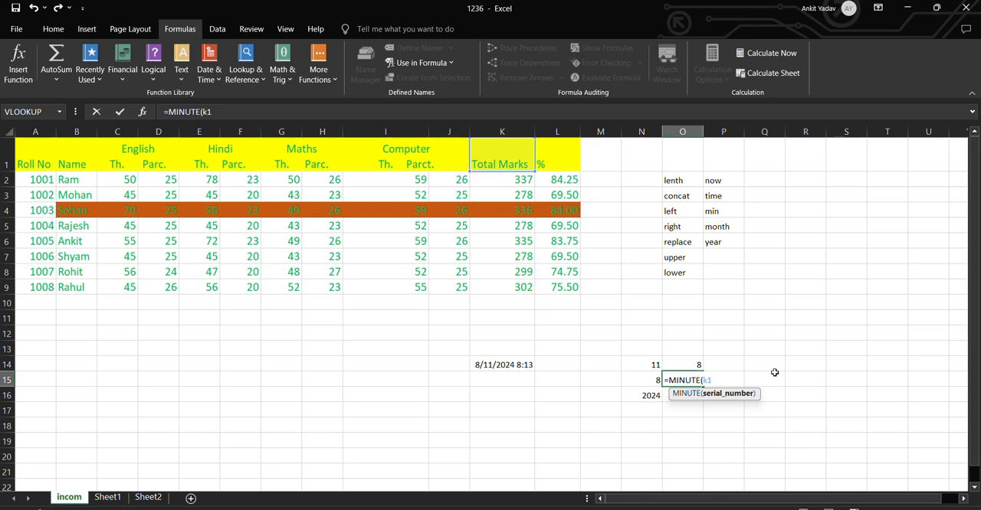
type("4")
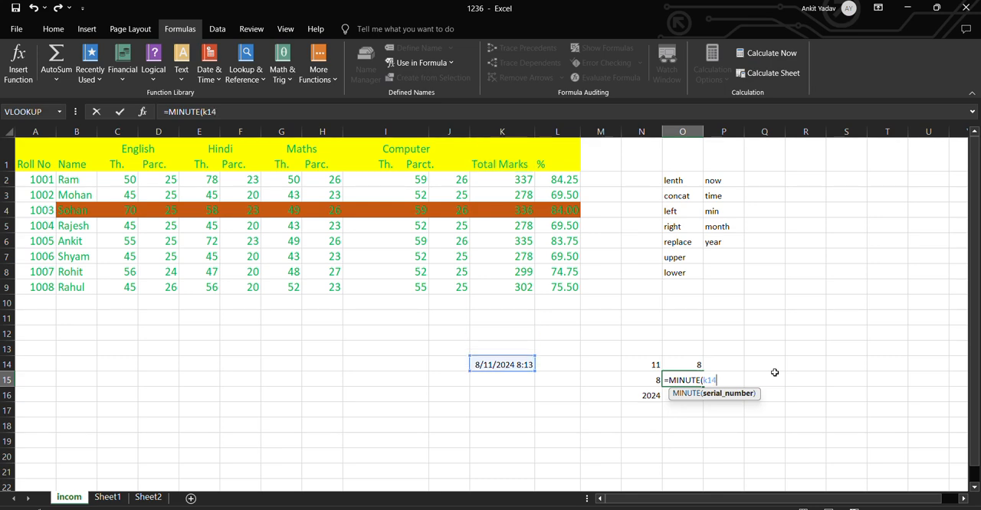
type(")")
key("Return")
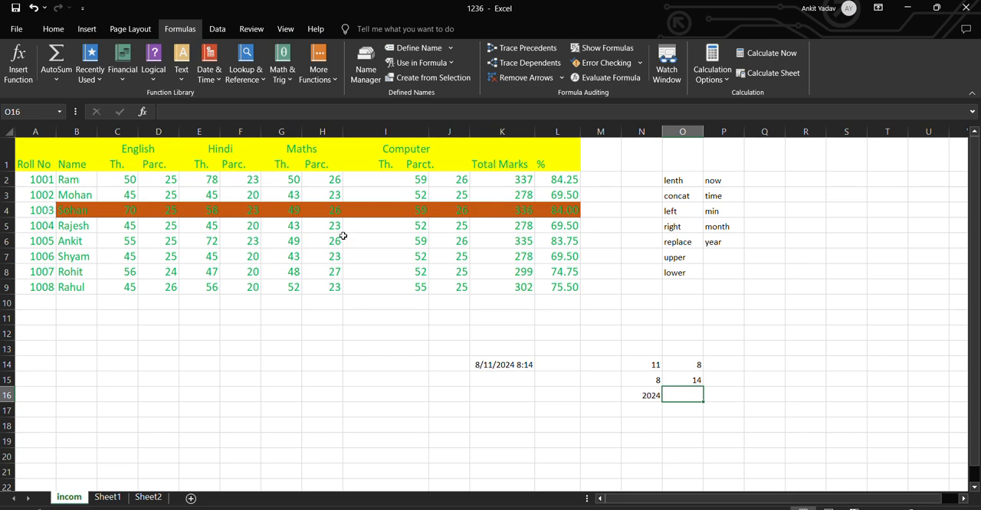
Look through the available date and time functions and check the formula in cell O15
left_click(208, 73)
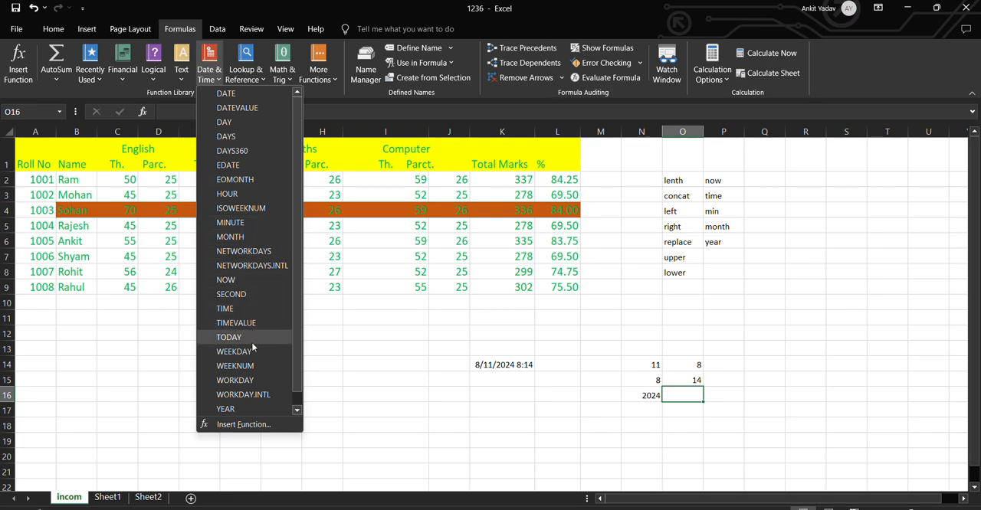
left_click(691, 389)
left_click(694, 381)
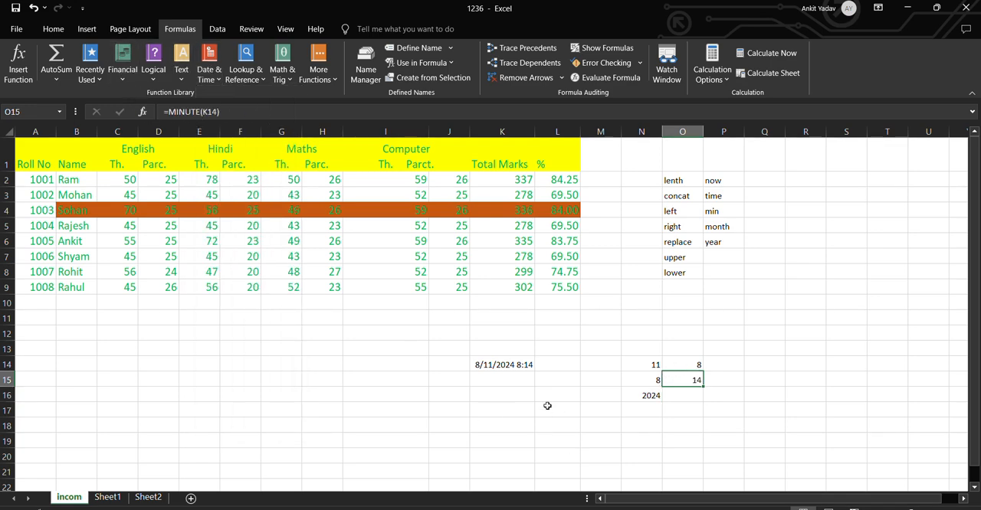
left_click(547, 406)
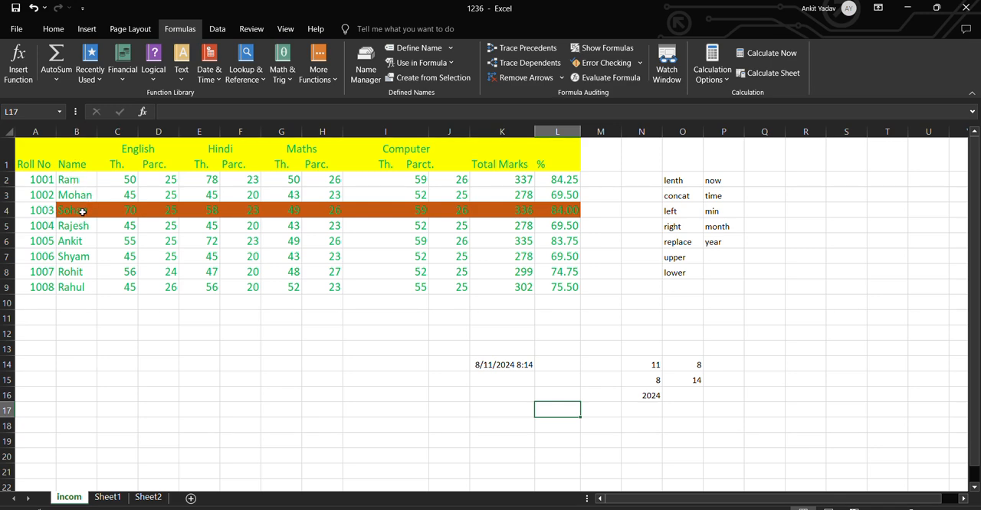
Enter =LEN(B4) in cell I14 to count the characters of the name in B4, and check its formula
left_click(420, 362)
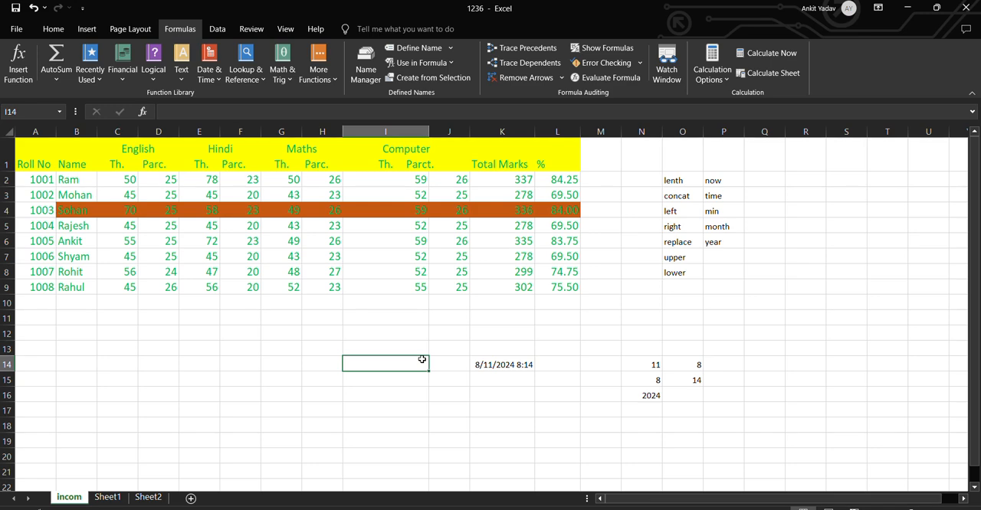
type("=le")
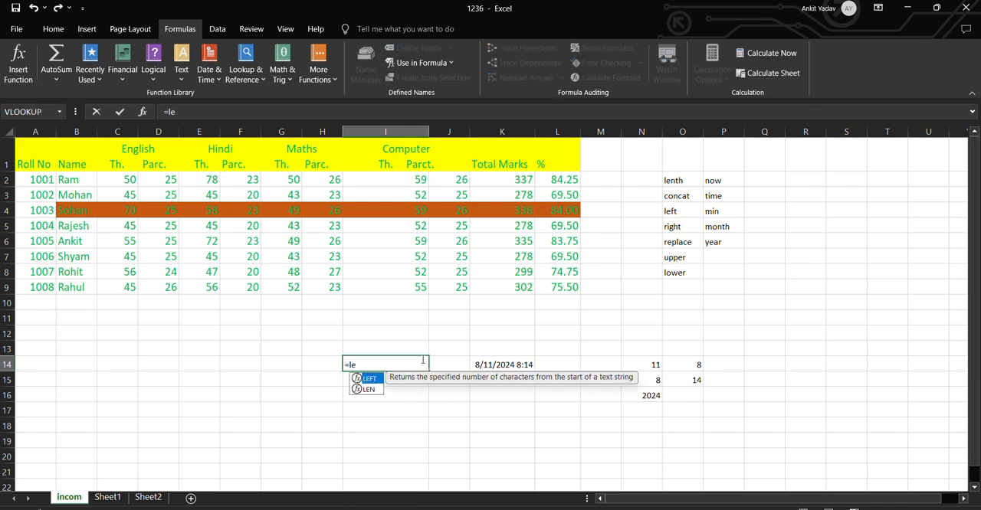
key("Down")
key("Tab")
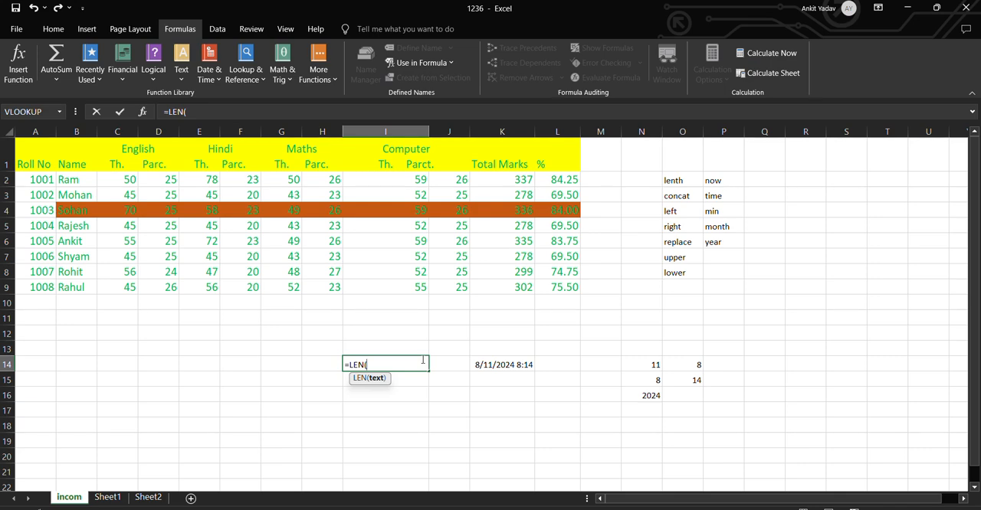
type("b4)")
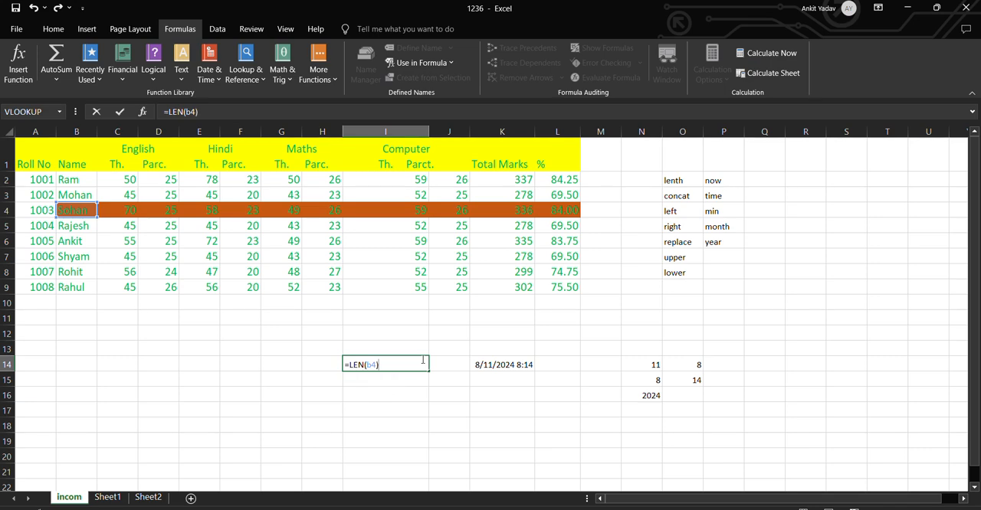
key("Return")
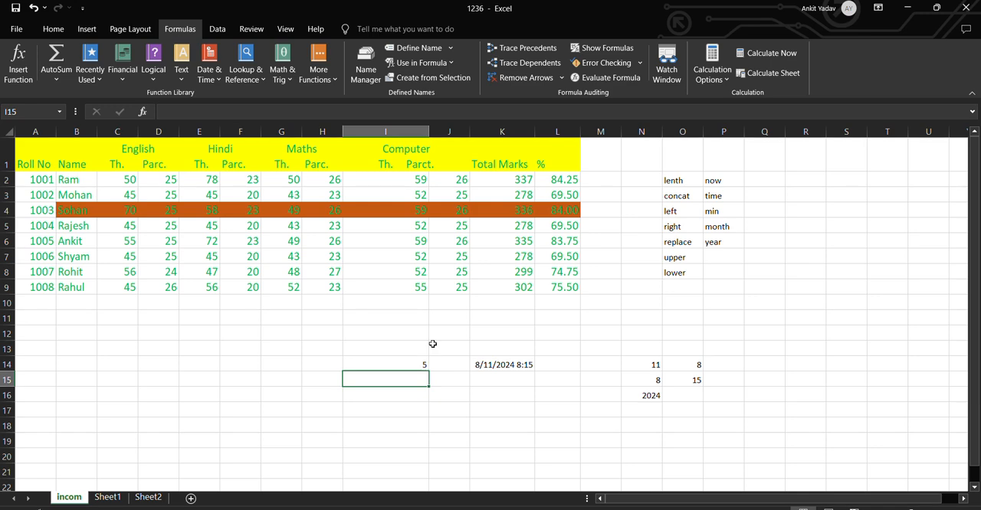
left_click(414, 364)
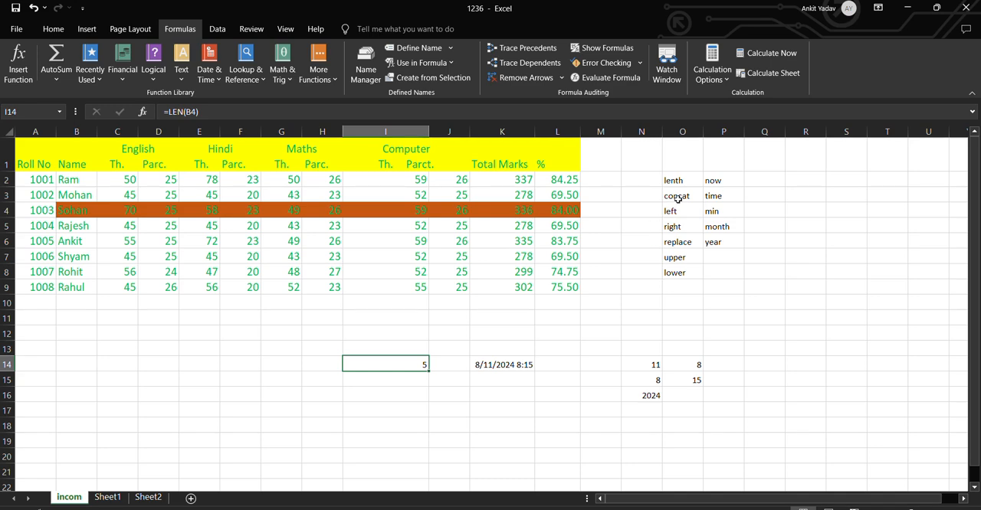
Enter =CONCATENATE(B2,B3) in cell I17 to join the two names, and check its formula
left_click(368, 412)
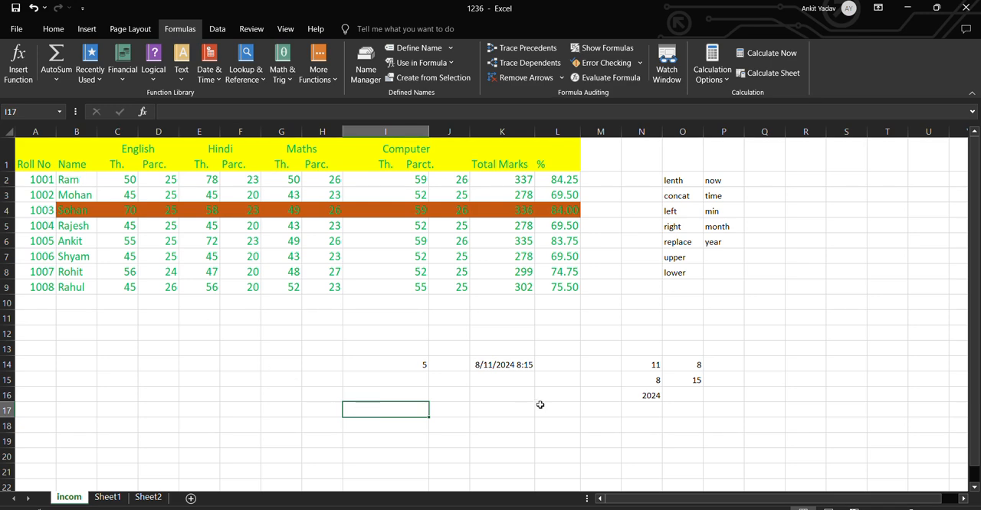
type("=con")
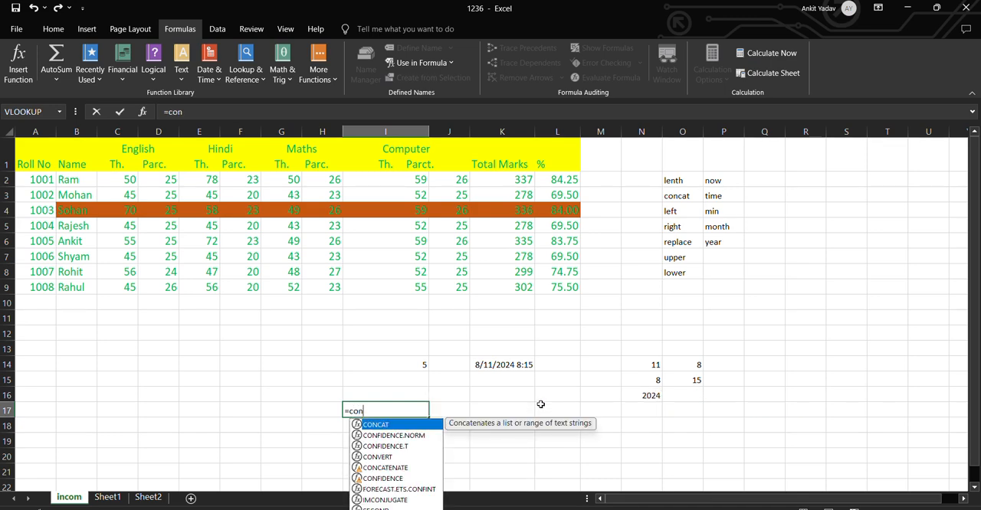
left_click(397, 470)
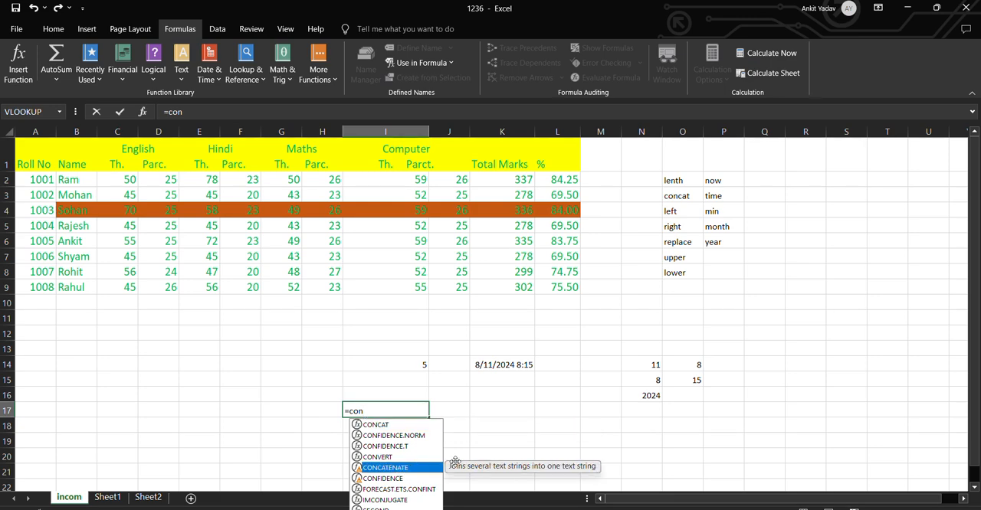
key("Tab")
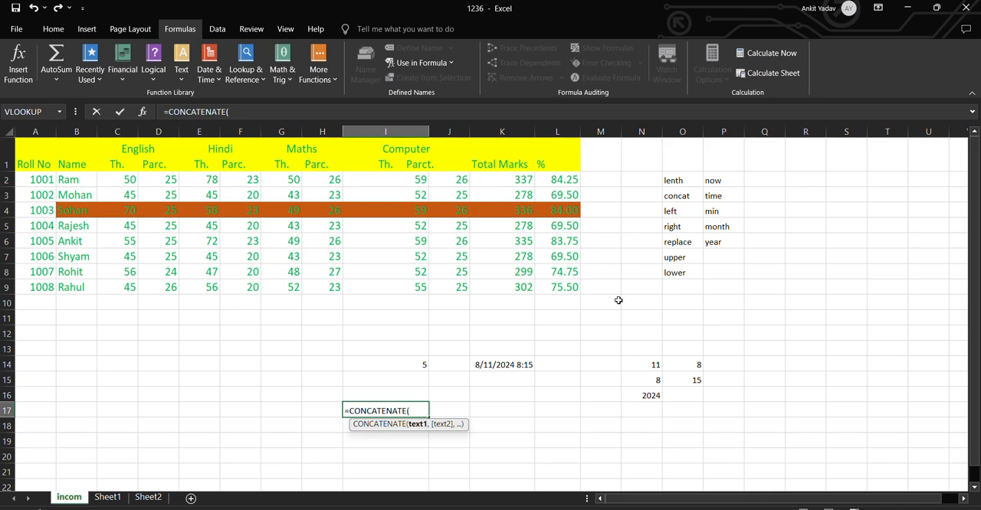
type("b2")
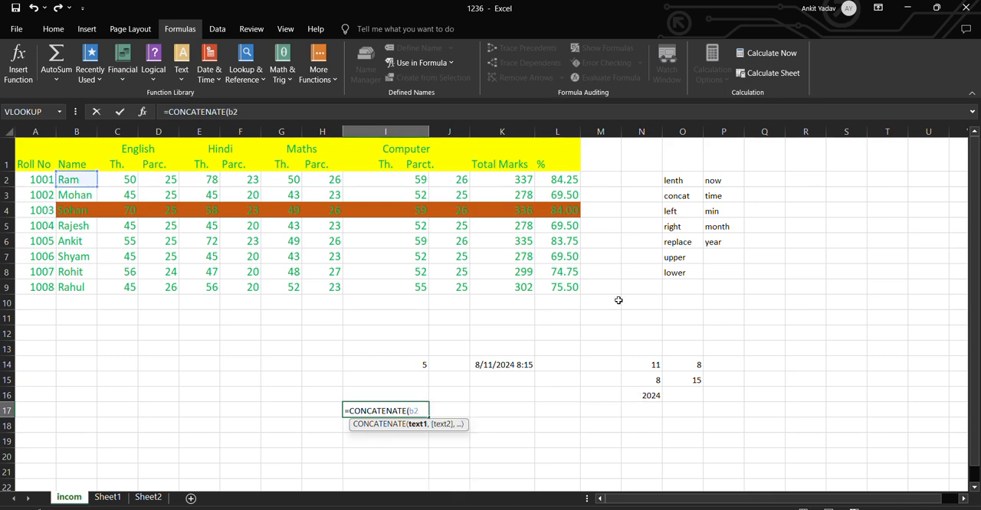
type(",b3")
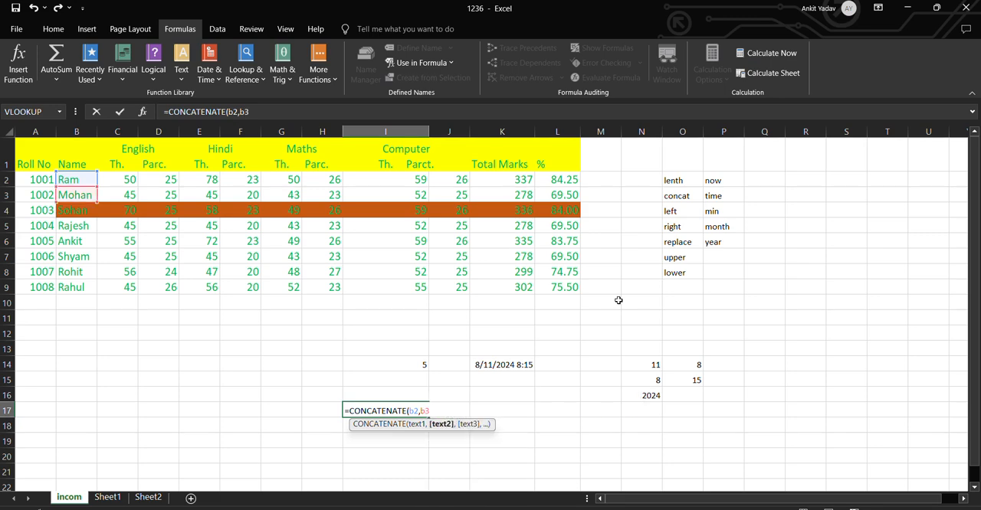
type(")")
key("Return")
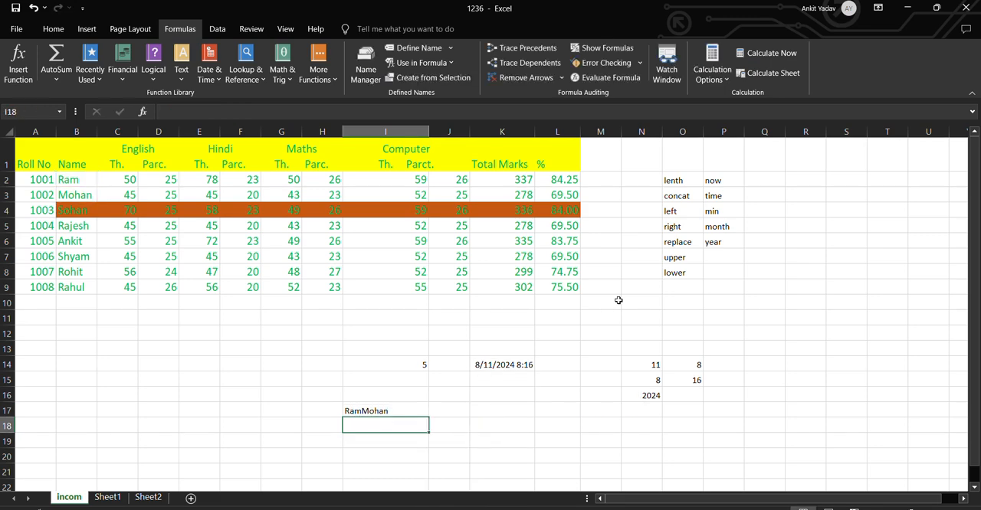
left_click(389, 411)
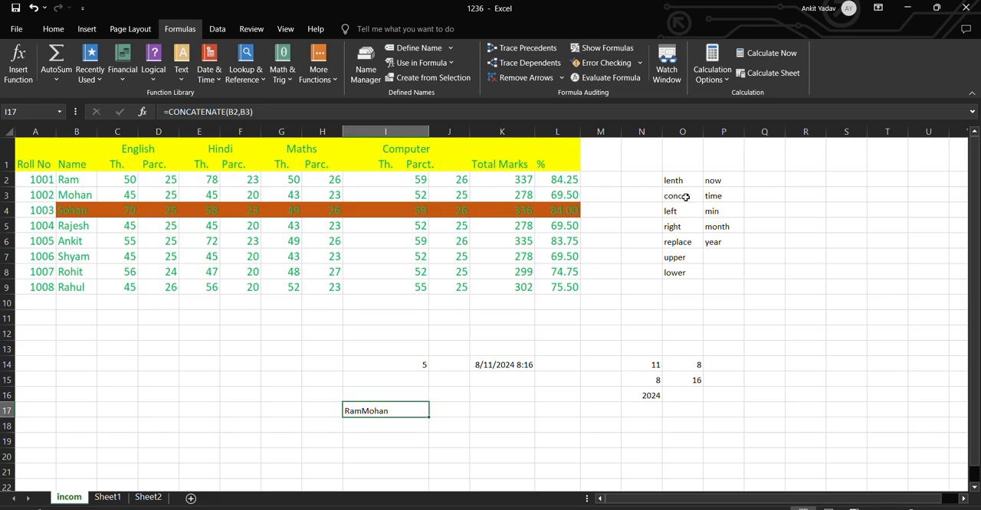
Enter =LEFT(B3,3) in cell I18 to extract the first three characters of the name in B3
left_click(394, 425)
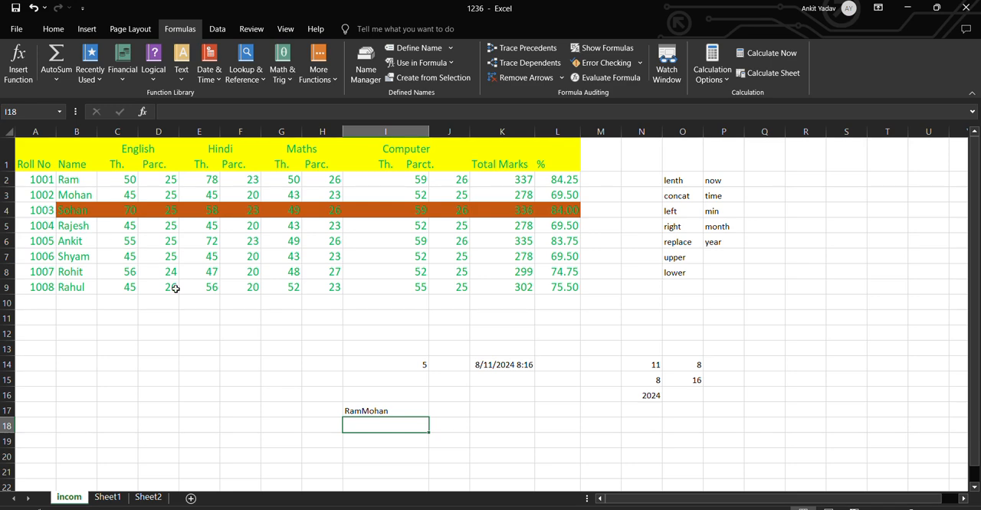
type("=")
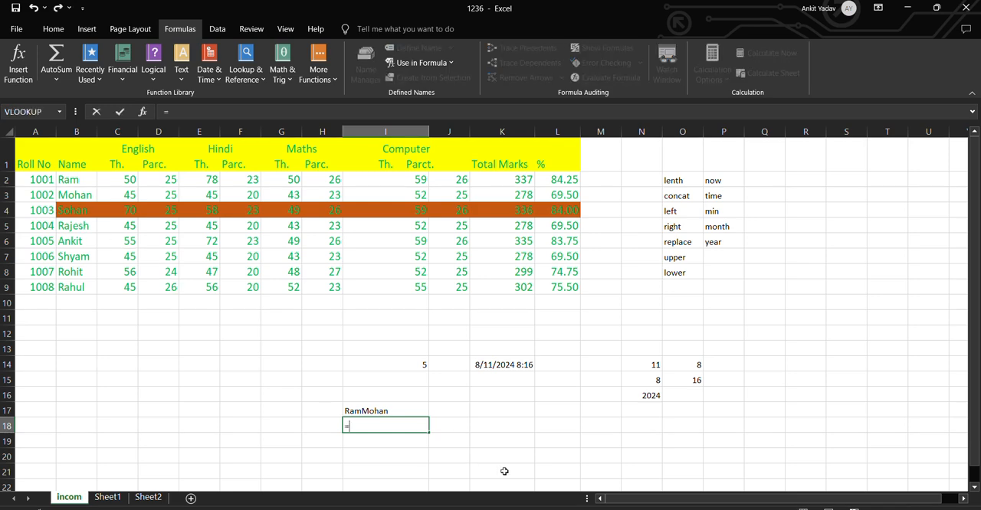
type("le")
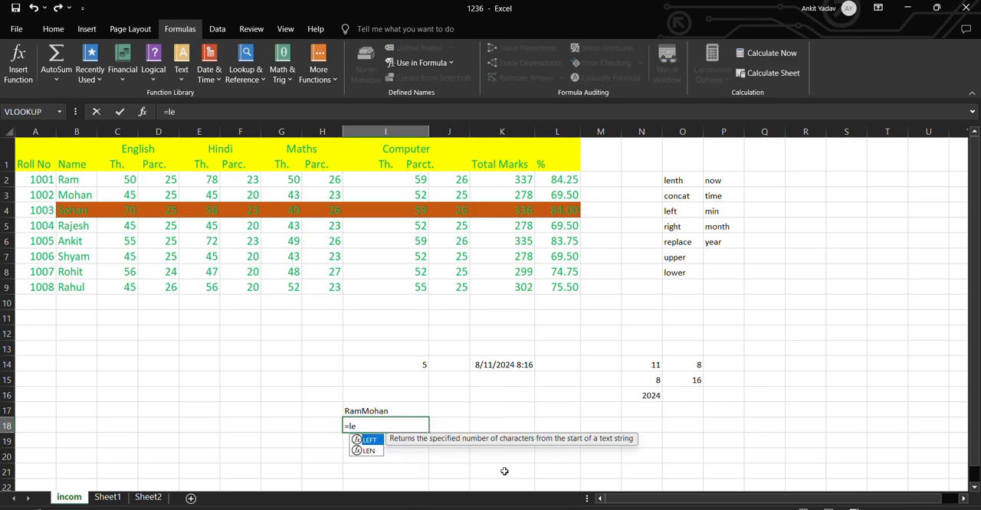
key("Tab")
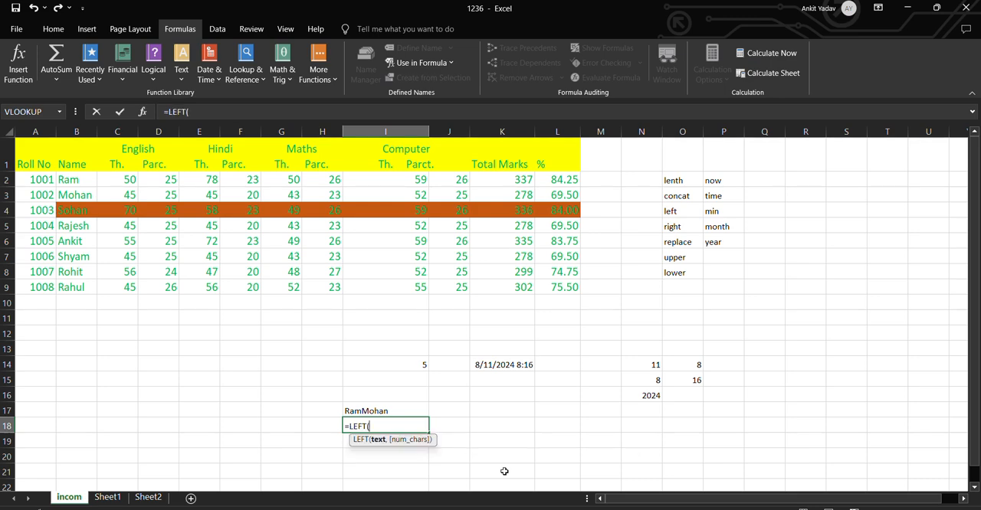
type("b3,")
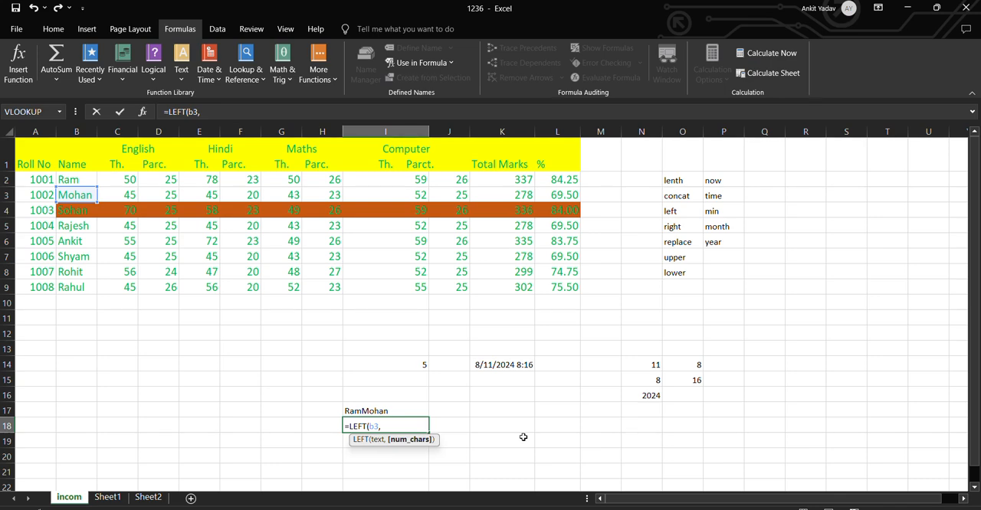
type("3")
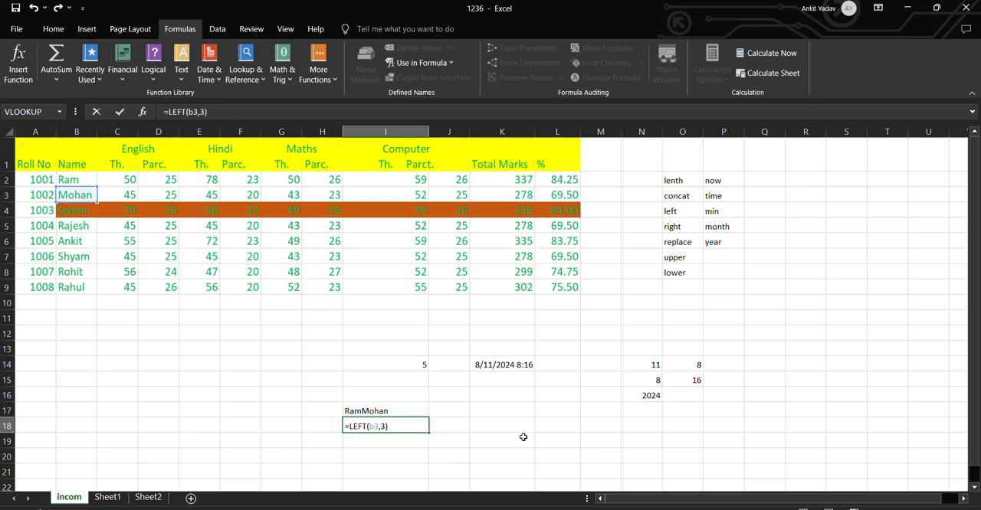
key("Return")
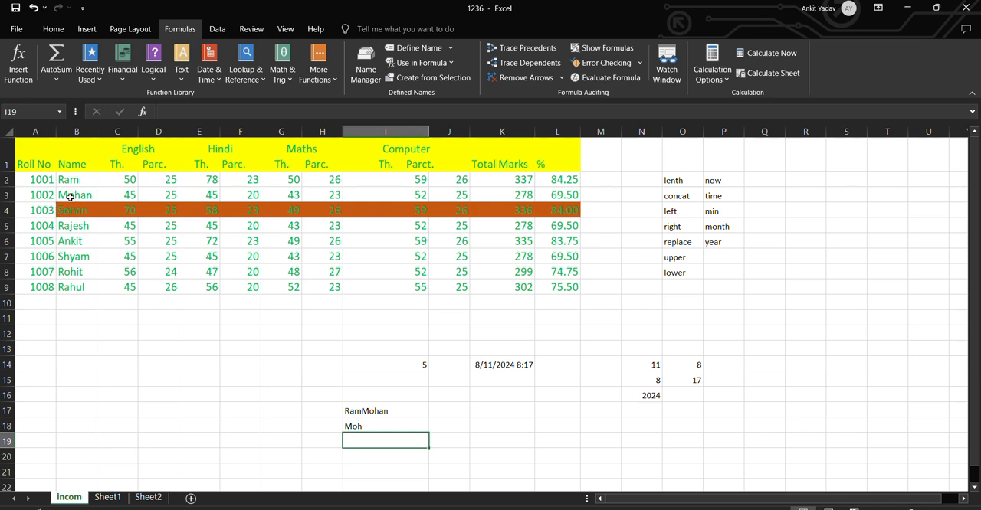
Change the number of characters in cell I18's LEFT formula to 4
left_click(404, 424)
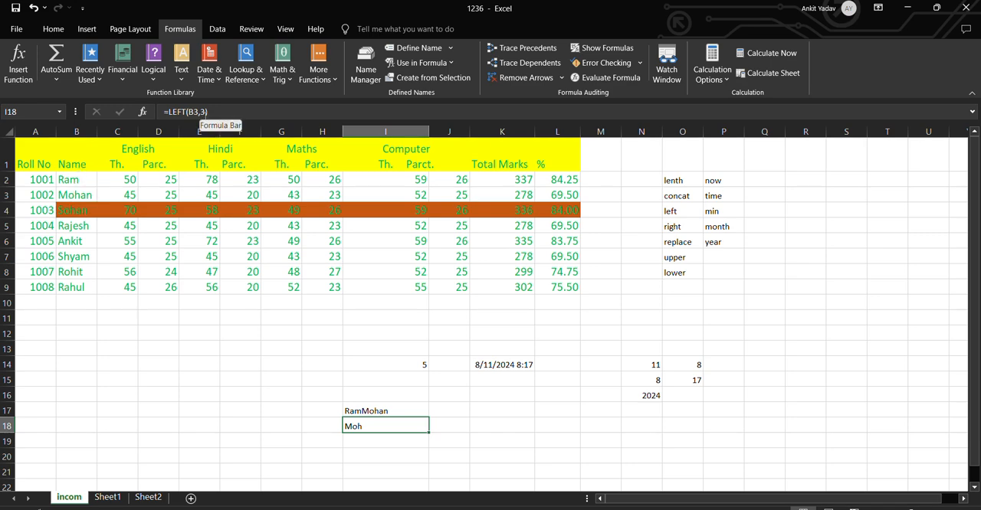
left_click(200, 112)
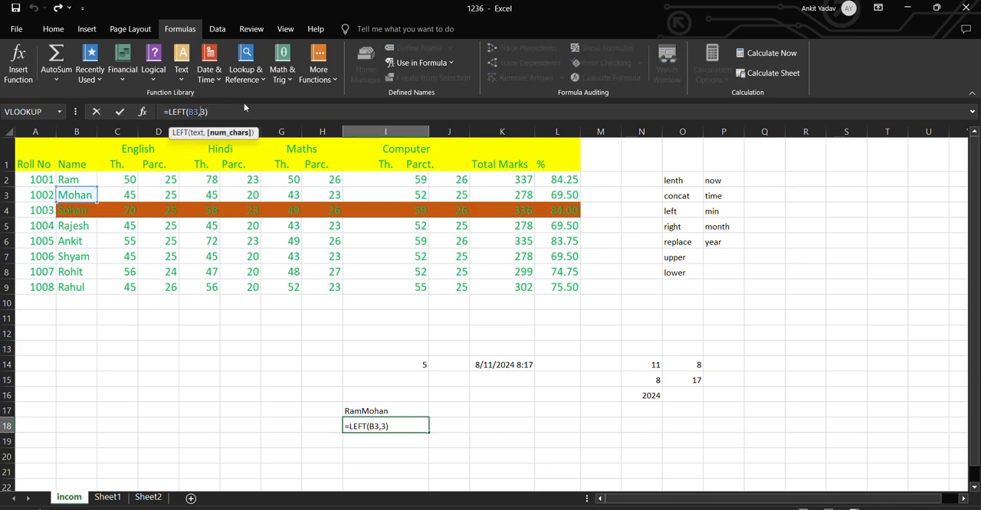
key("BackSpace")
type("4")
key("Return")
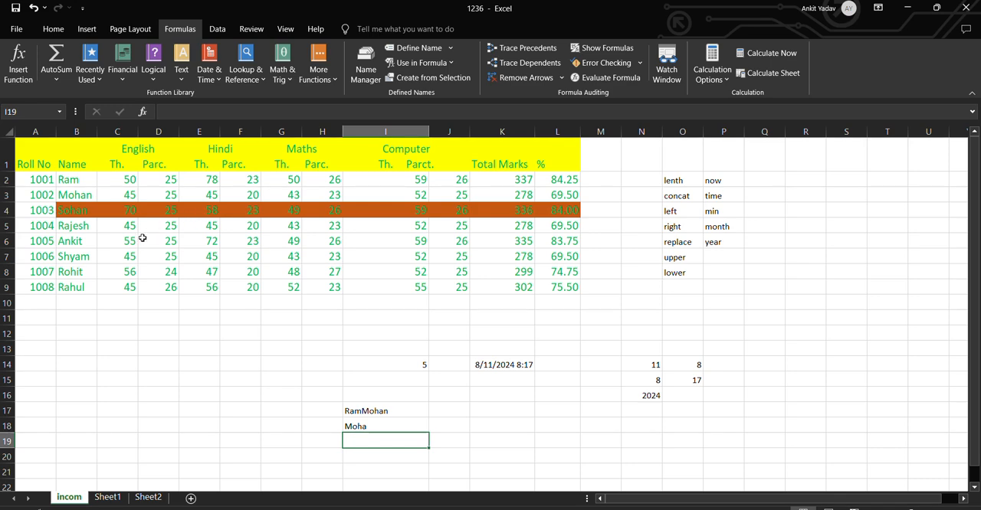
Enter =RIGHT(B5,3) in cell I19 to extract the last three characters of the name in B5
left_click(81, 226)
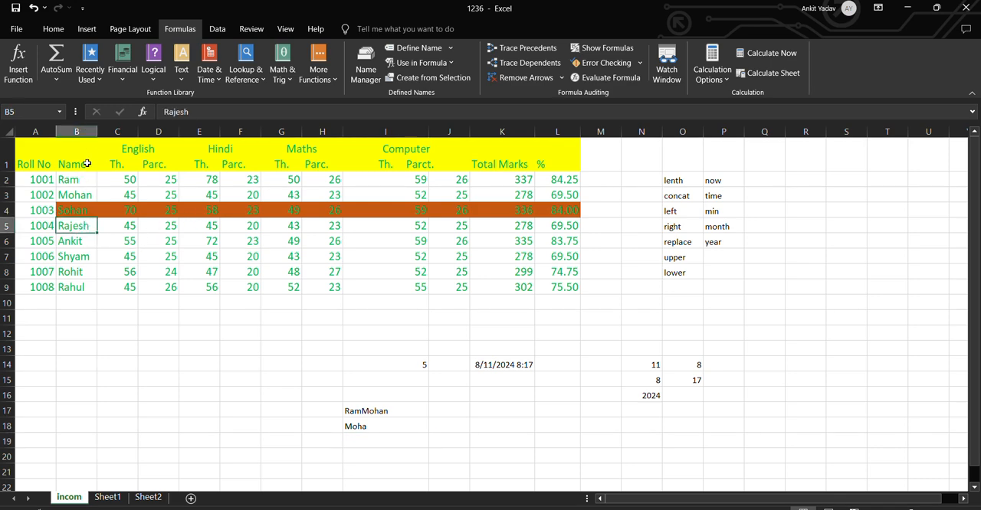
left_click(392, 442)
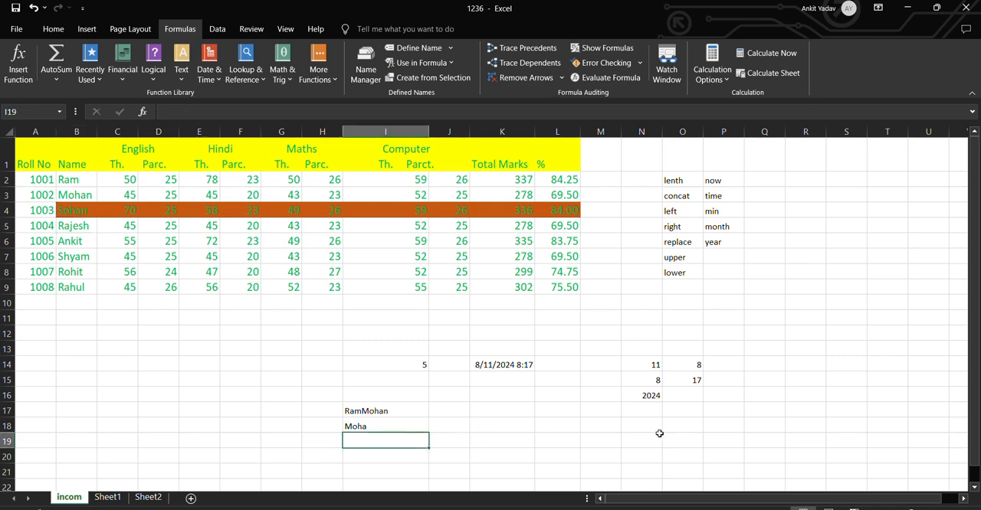
type("=ri")
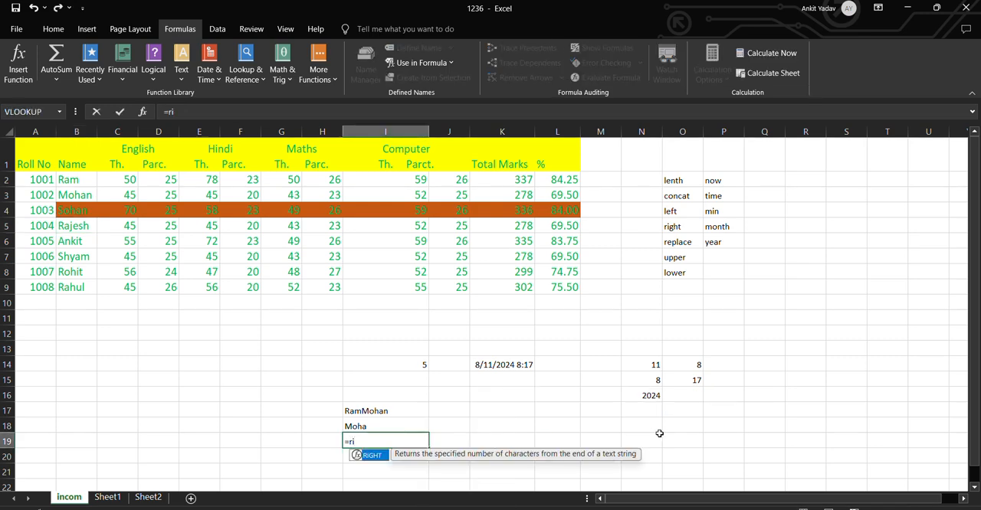
key("Tab")
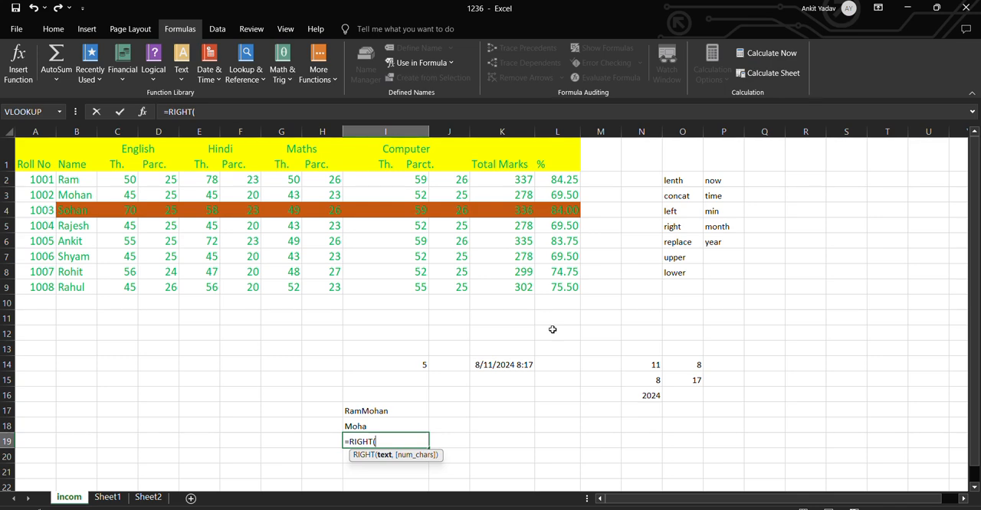
type("b")
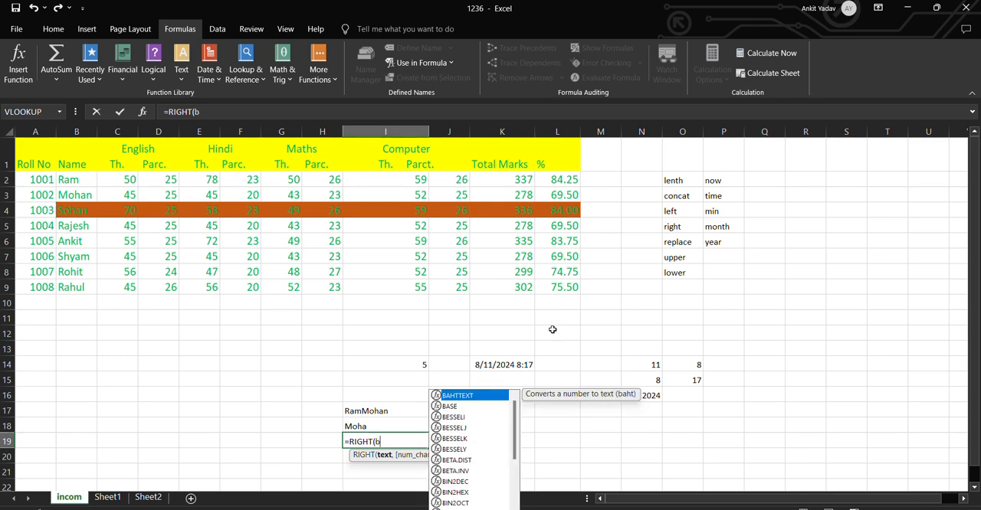
type("5,")
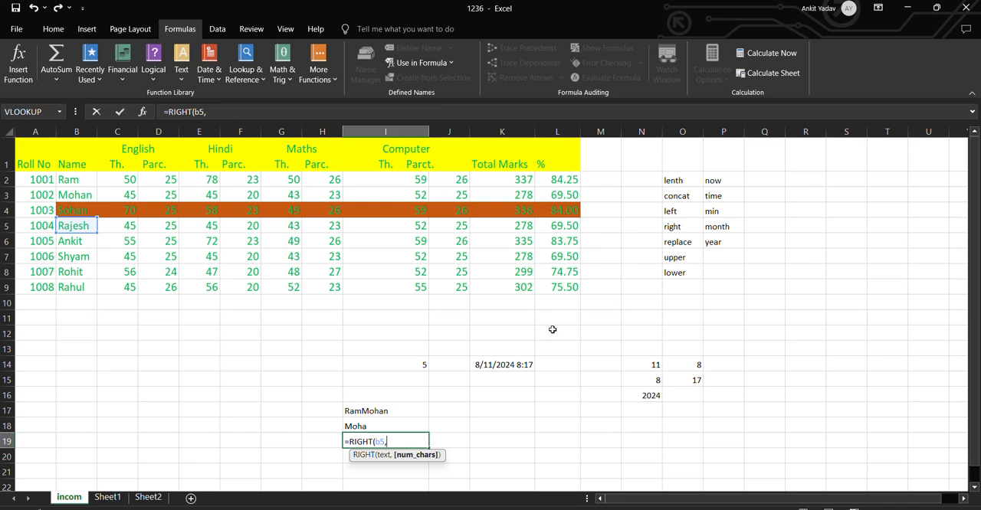
type("3)")
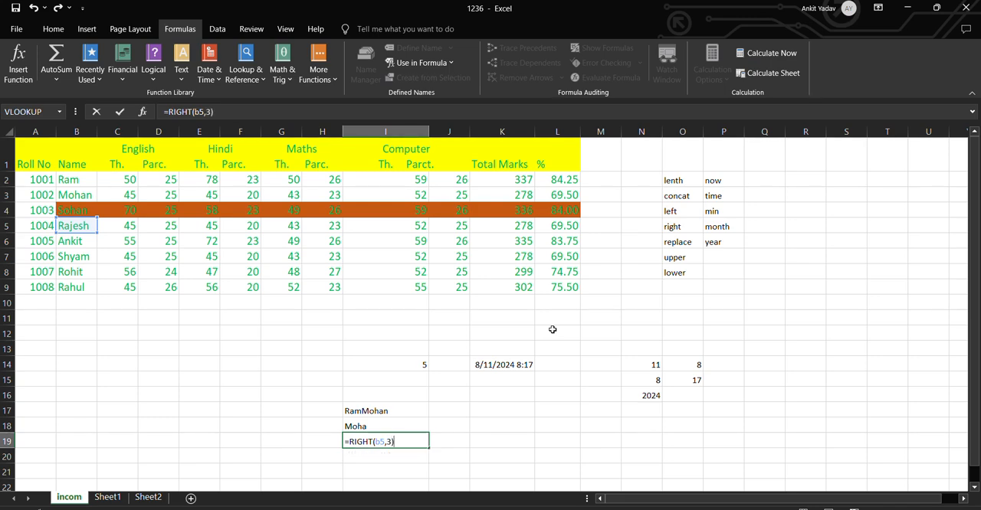
key("Return")
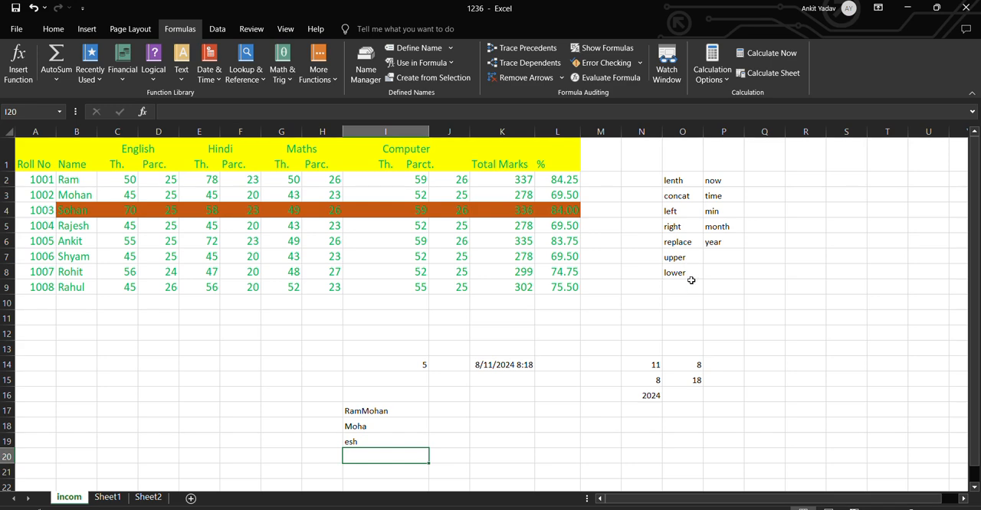
Enter =UPPER(B7) in cell H14 to convert the name in B7 to uppercase
left_click(322, 365)
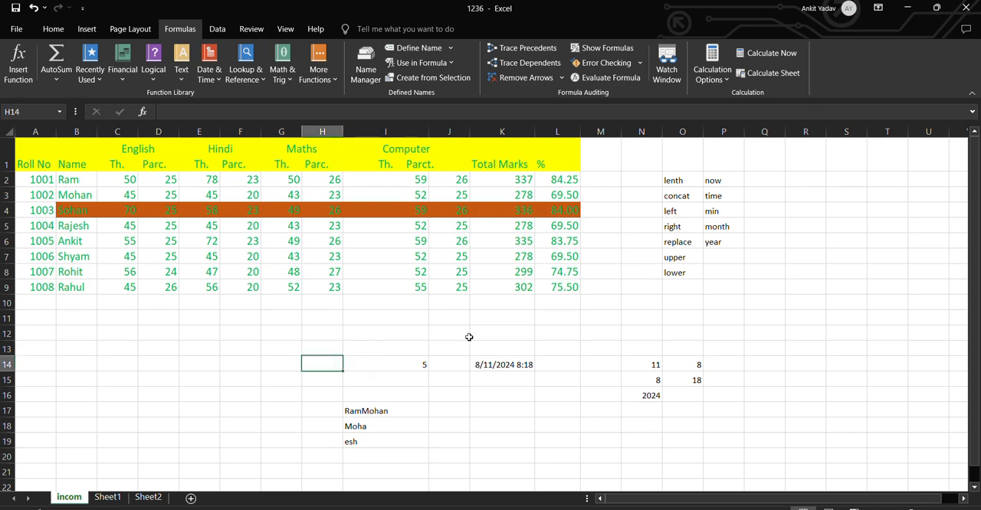
type("=u")
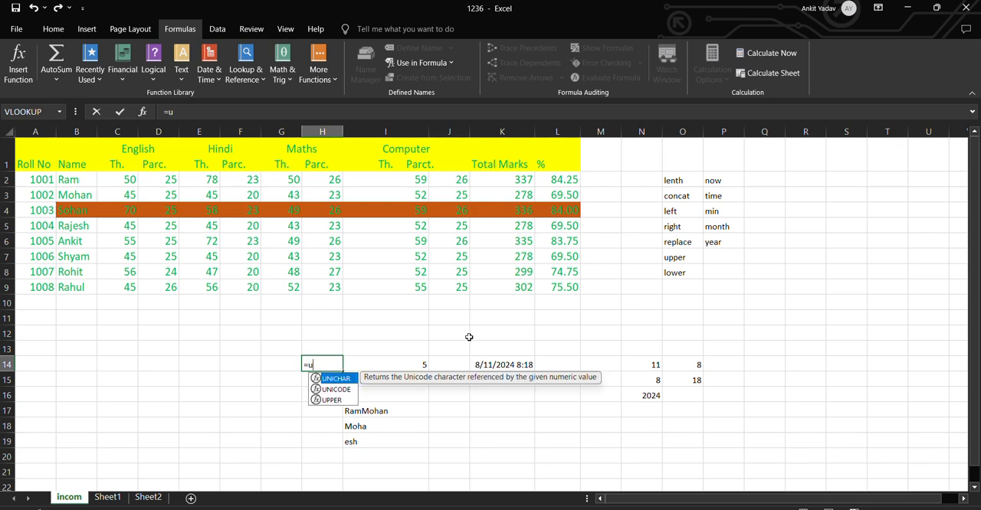
key("Down")
key("Down")
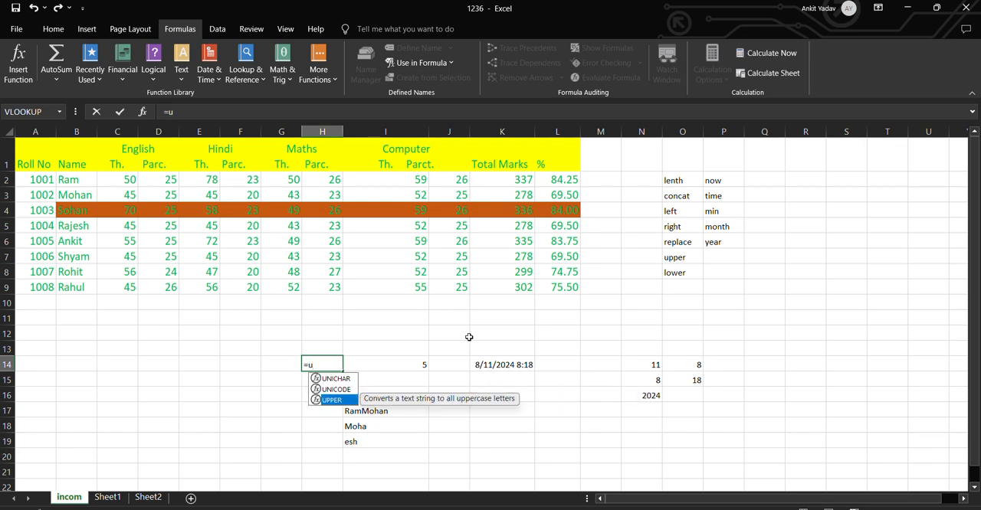
key("Tab")
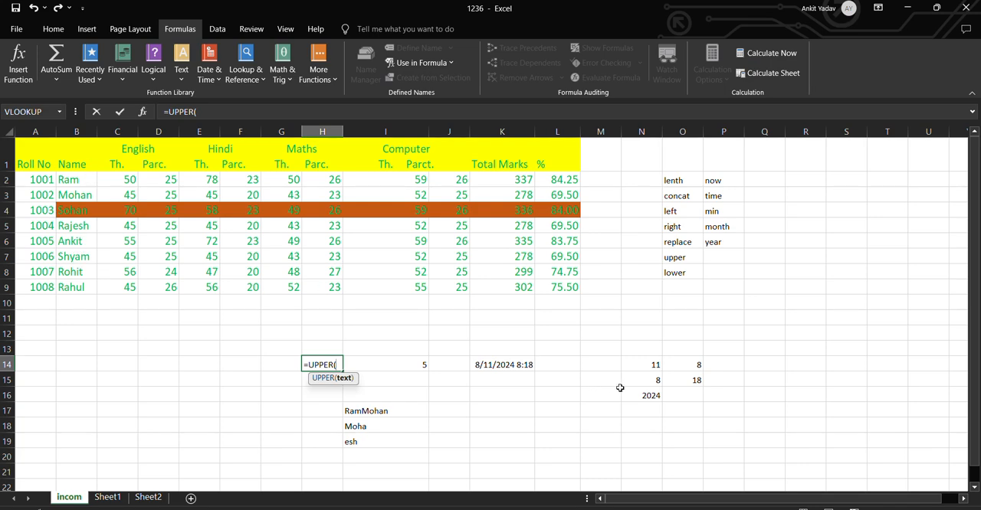
type("b")
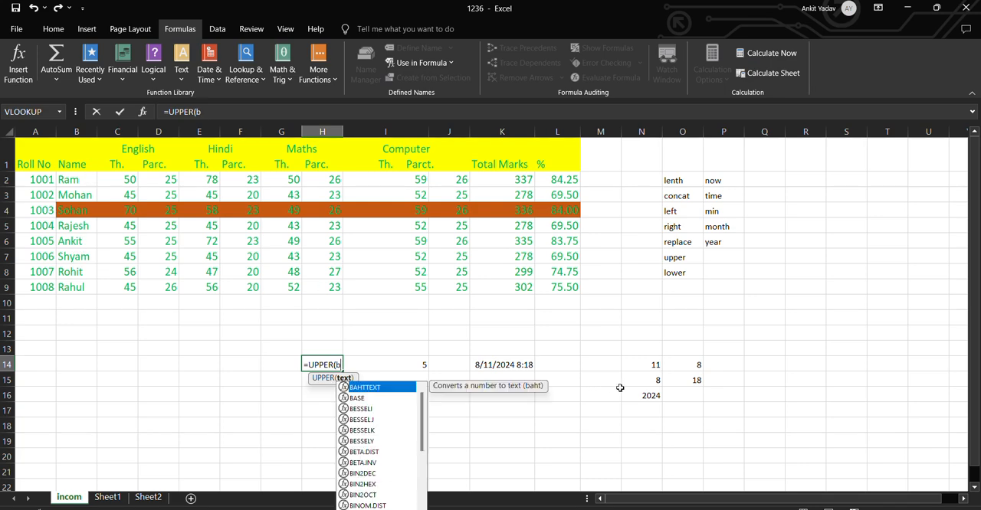
type("7)")
key("Return")
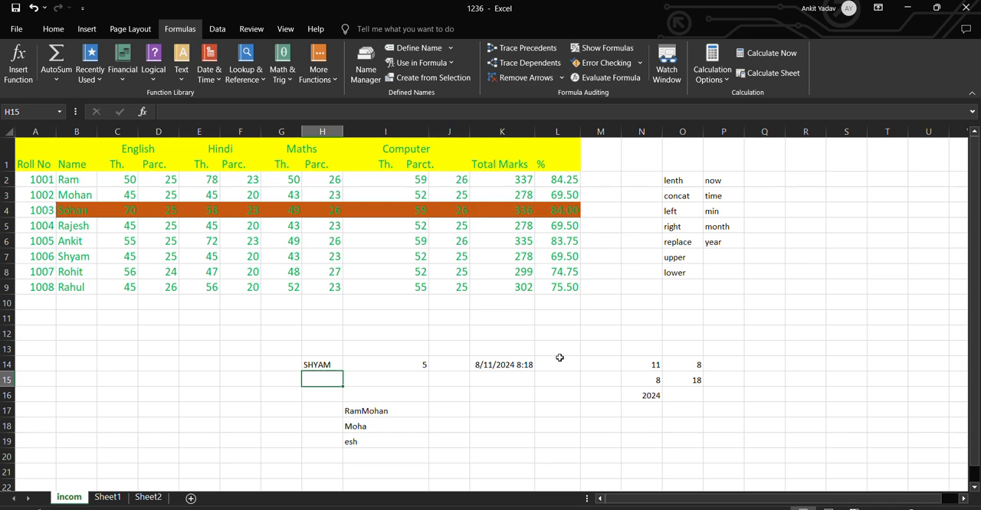
Clear the example formulas in F11:Q19 and the function-name list in N1:Q10
mouse_move(238, 322)
left_mouse_down()
mouse_move(267, 361)
mouse_move(538, 429)
mouse_move(783, 444)
left_mouse_up()
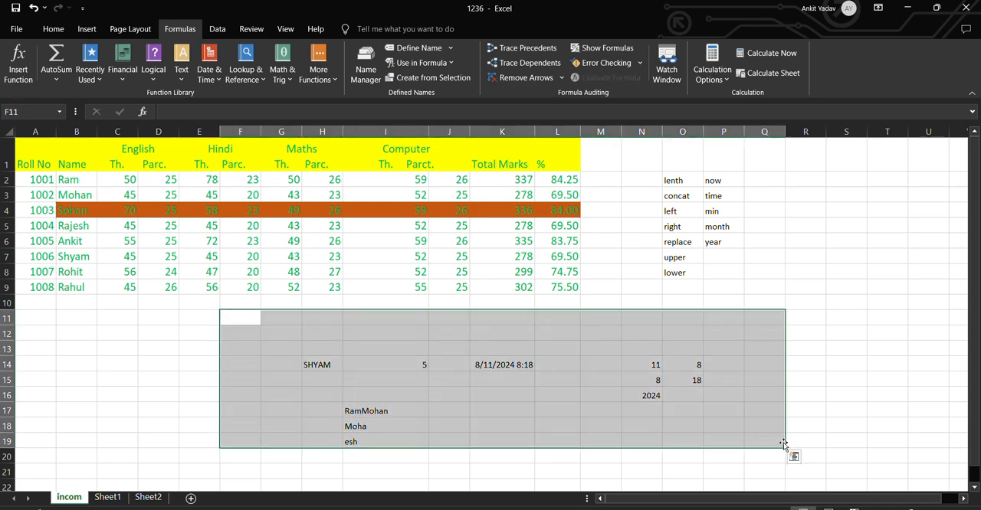
key("Delete")
left_click_drag(642, 167, 761, 301)
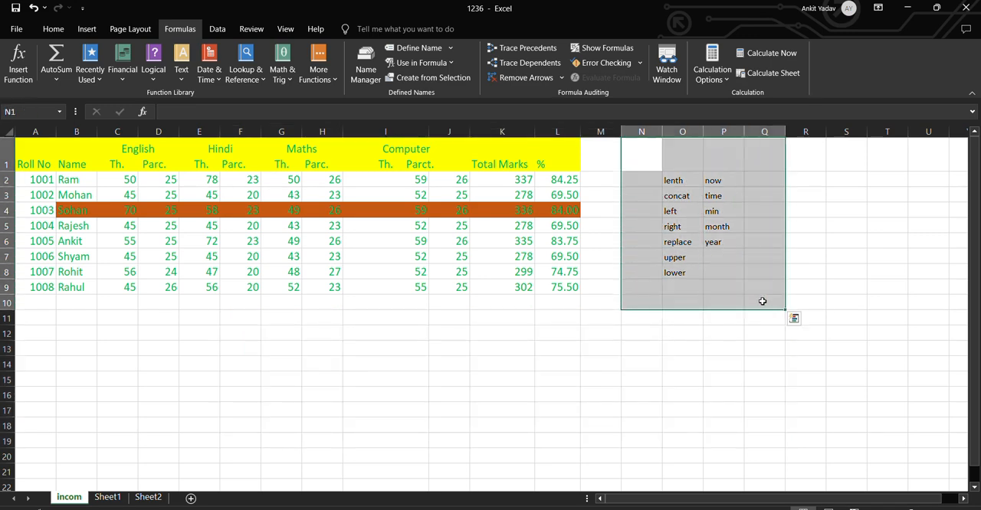
key("Delete")
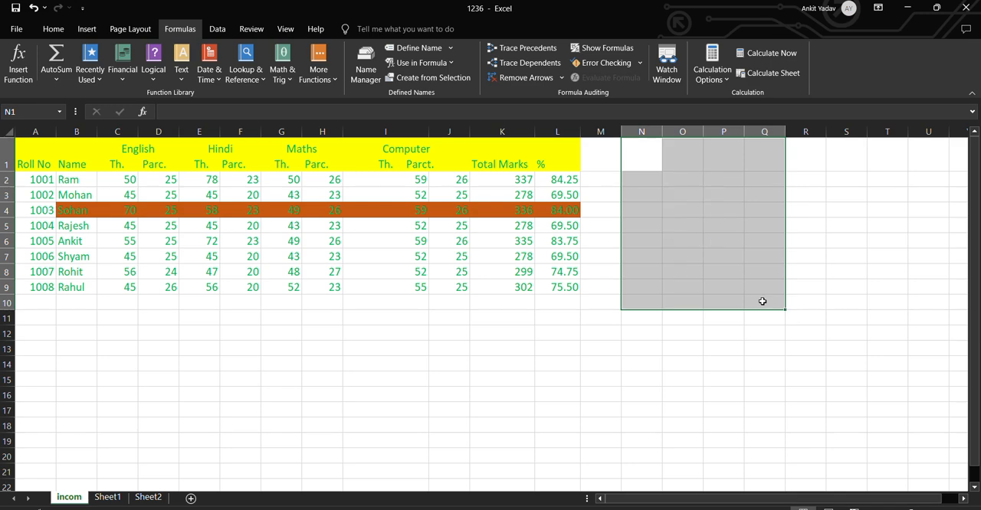
Enter the labels vlookup in M12 and hlookup in M13, and view the list of Lookup & Reference functions
left_click(594, 333)
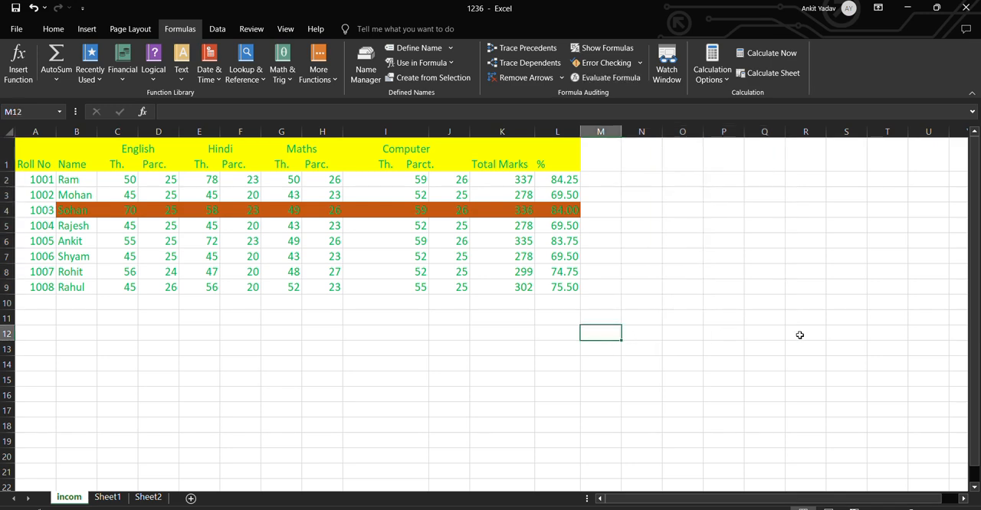
type("vlook")
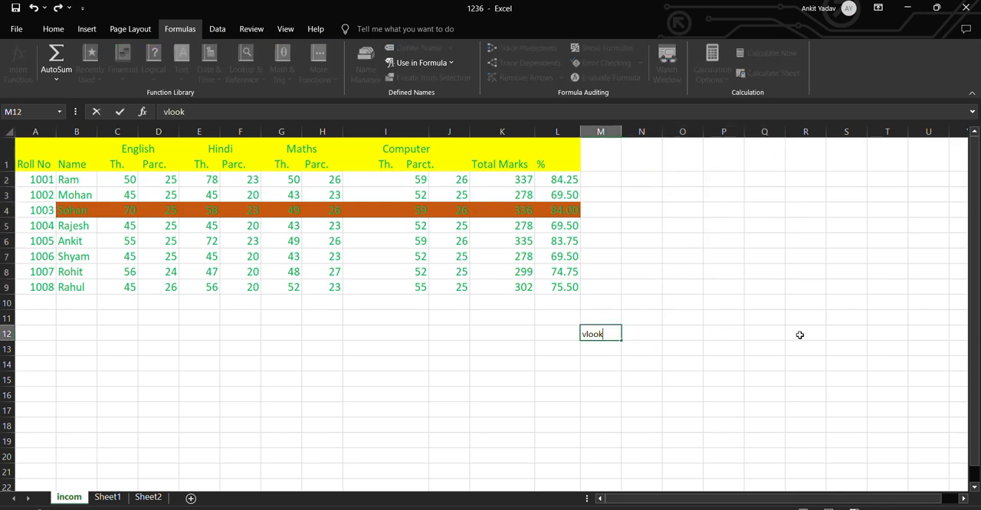
type("up")
key("Return")
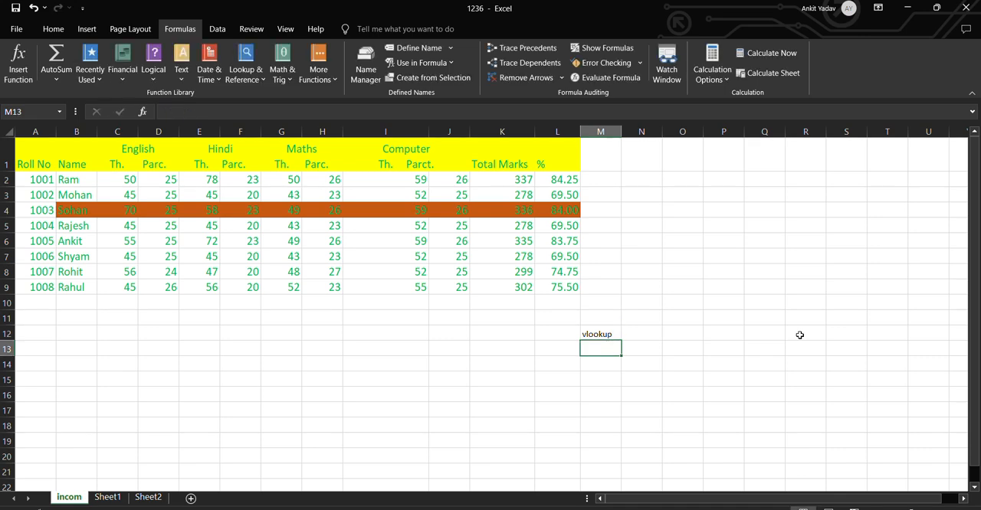
type("hloo")
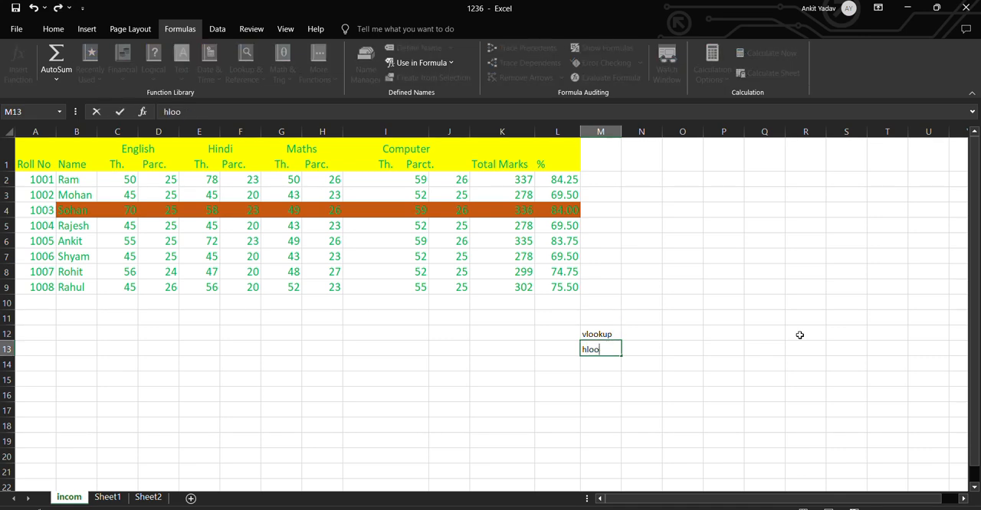
type("kup")
key("Return")
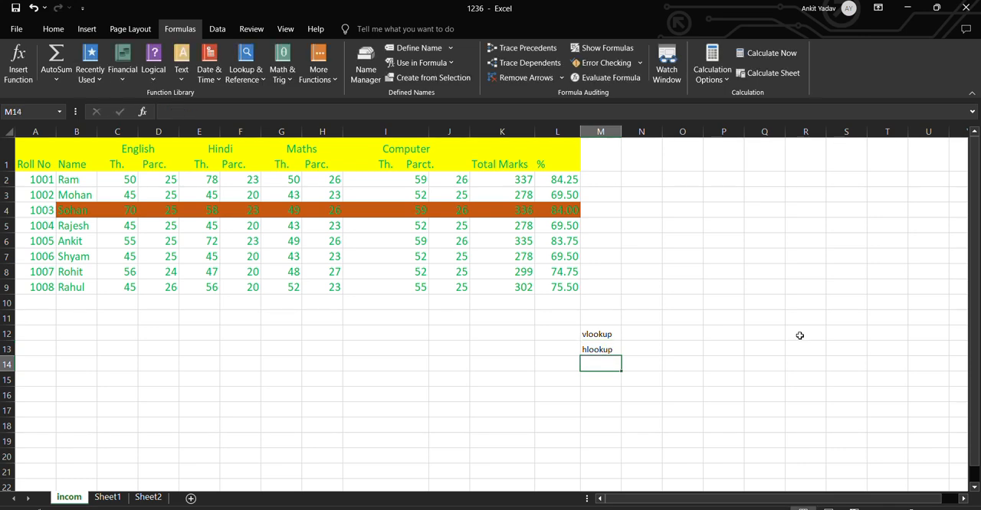
left_click(263, 80)
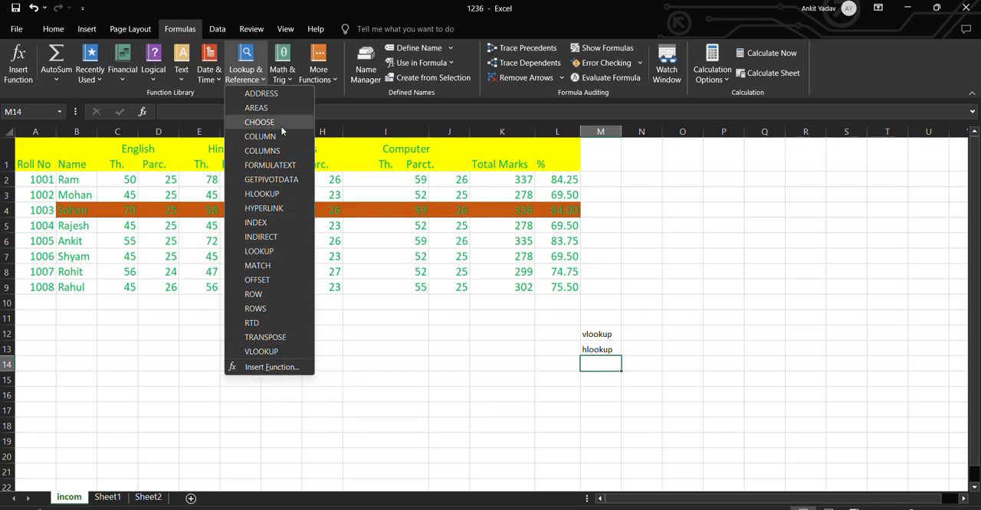
left_click(514, 366)
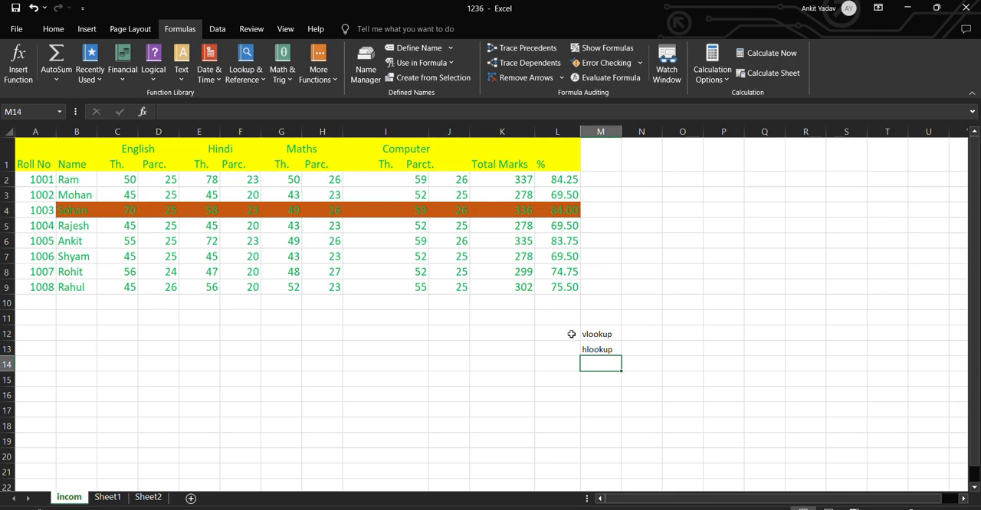
Clear the vlookup and hlookup labels from the cells below the marks table
left_click_drag(570, 334, 634, 359)
key("Delete")
left_click(396, 365)
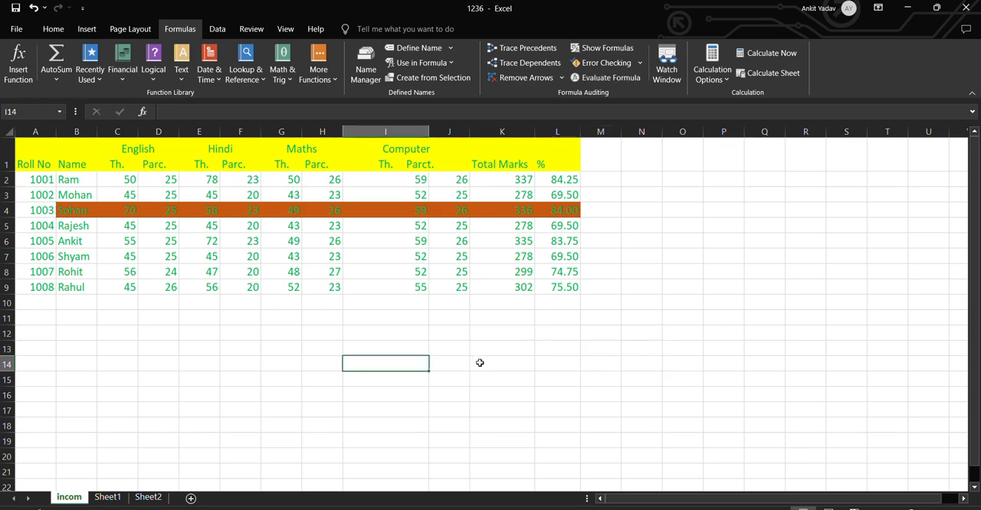
left_click(478, 363)
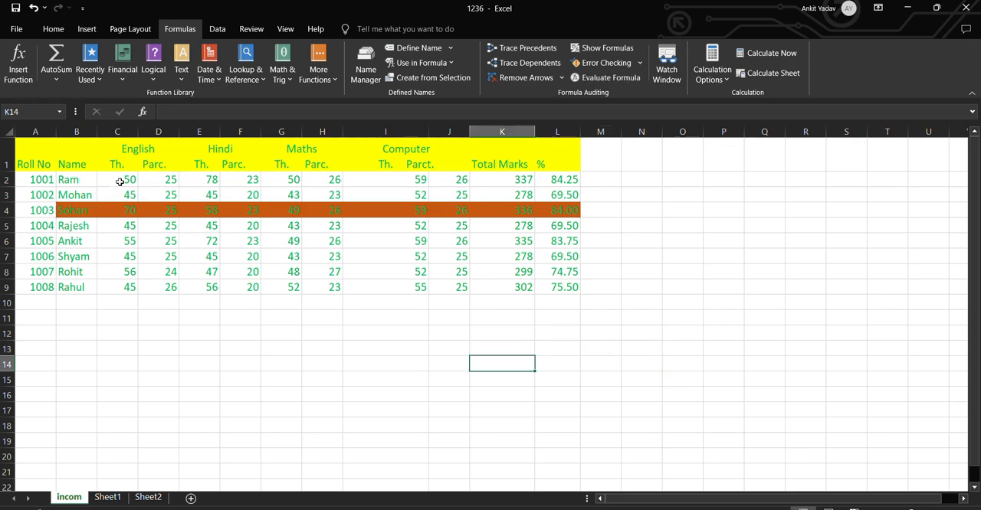
Enter the headings Roll No in cell N12 and Marks in cell O12 for a lookup table
left_click(635, 335)
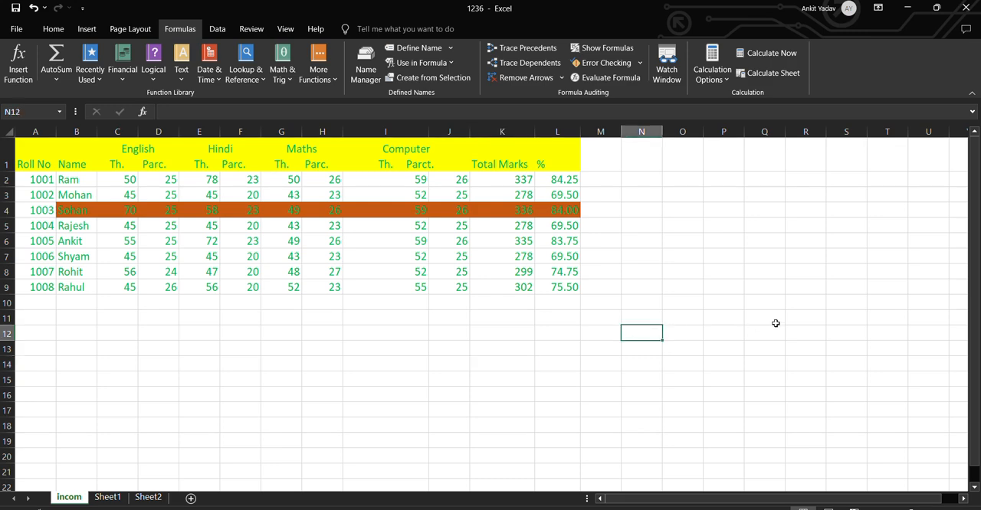
type("s")
key("BackSpace")
type("Roll")
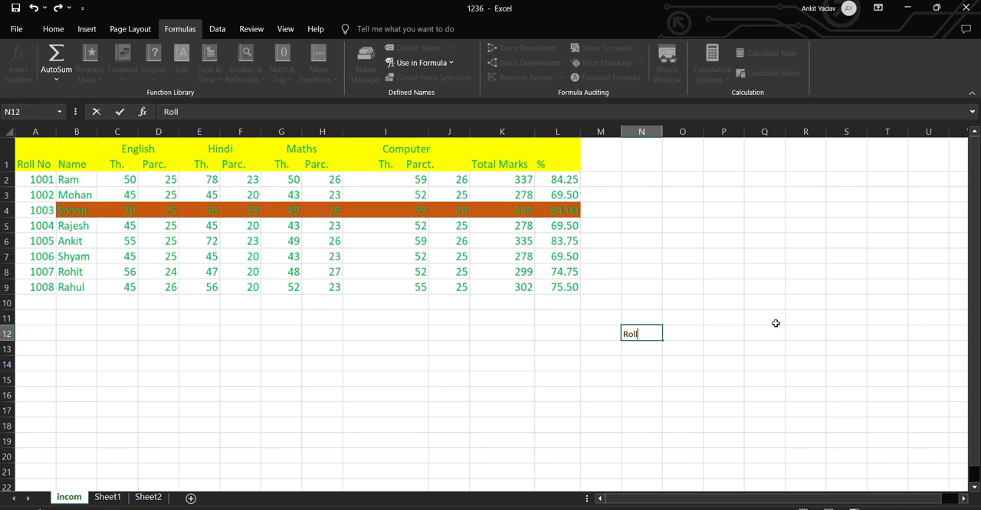
type(" No")
key("Tab")
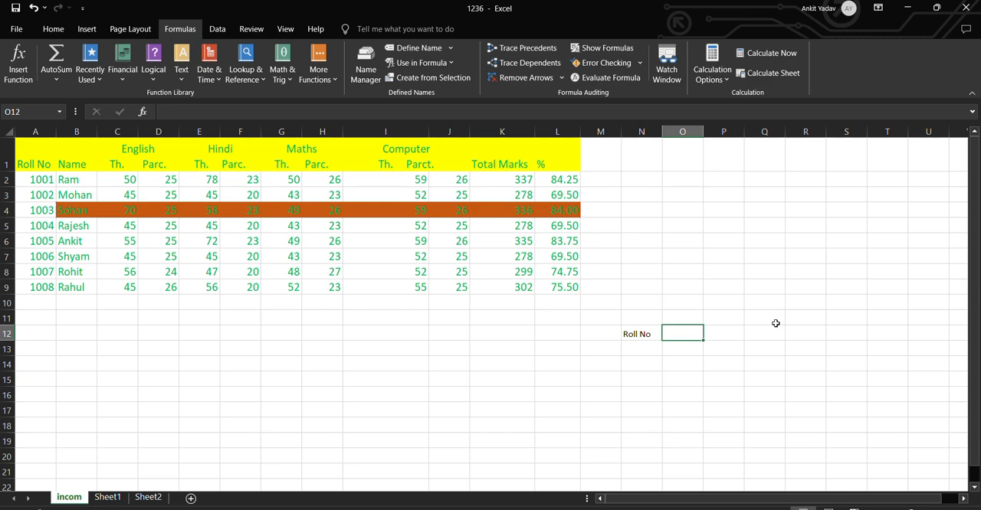
type("T")
key("BackSpace")
type("M")
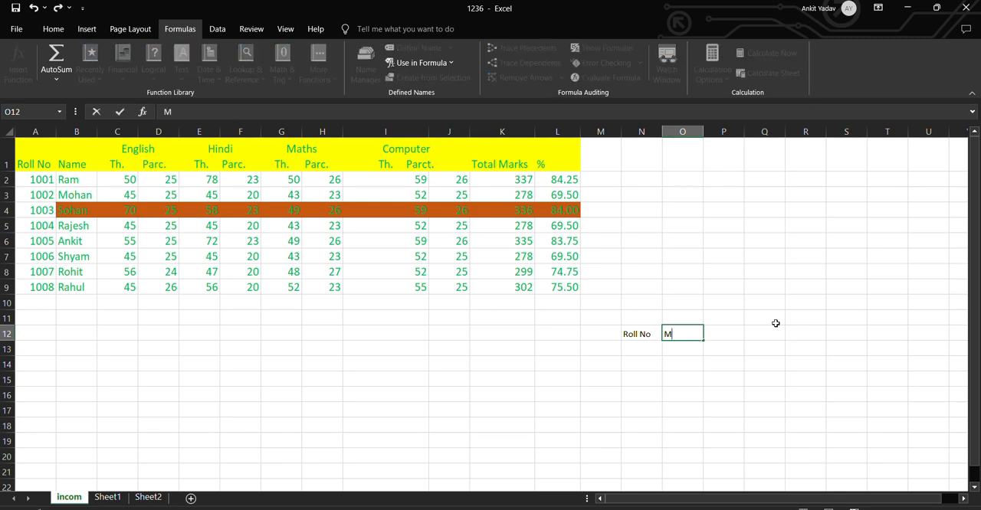
type("arks")
key("Return")
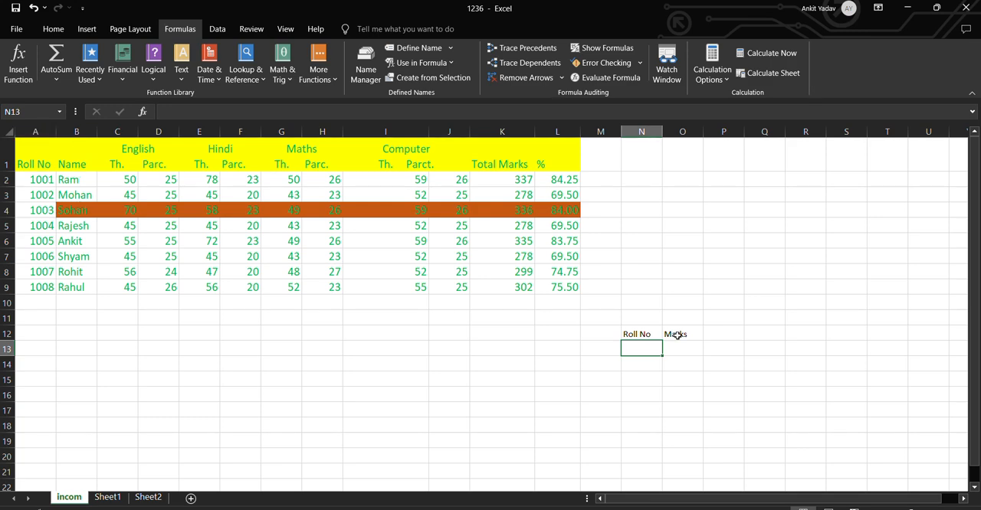
Enter =A2 in cell N13 and fill the formula down to N17 to list the roll numbers
type("=a2")
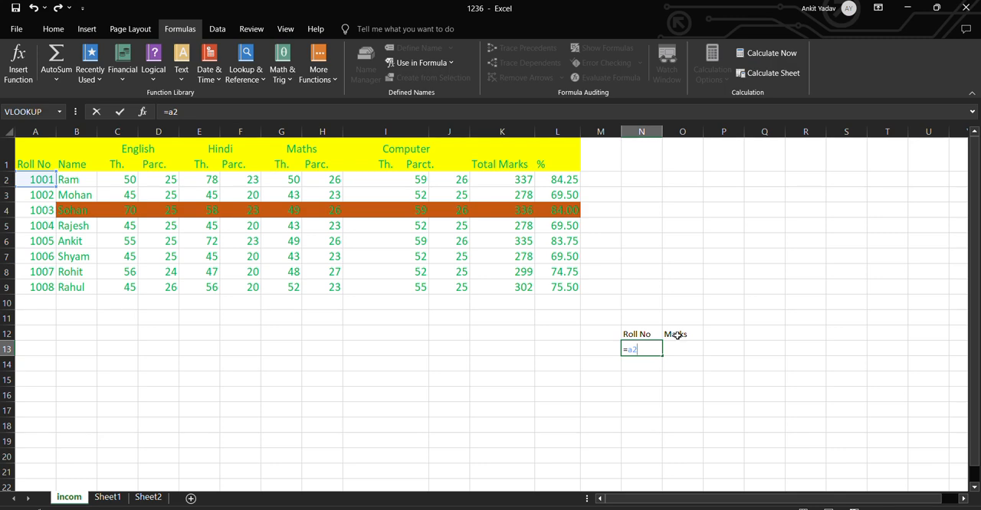
key("Return")
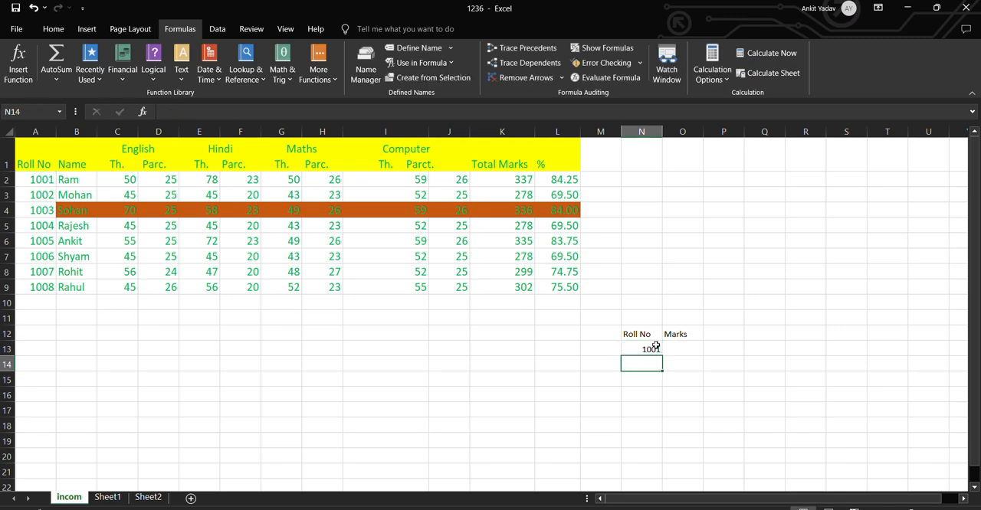
left_click(655, 347)
left_click_drag(663, 356, 663, 418)
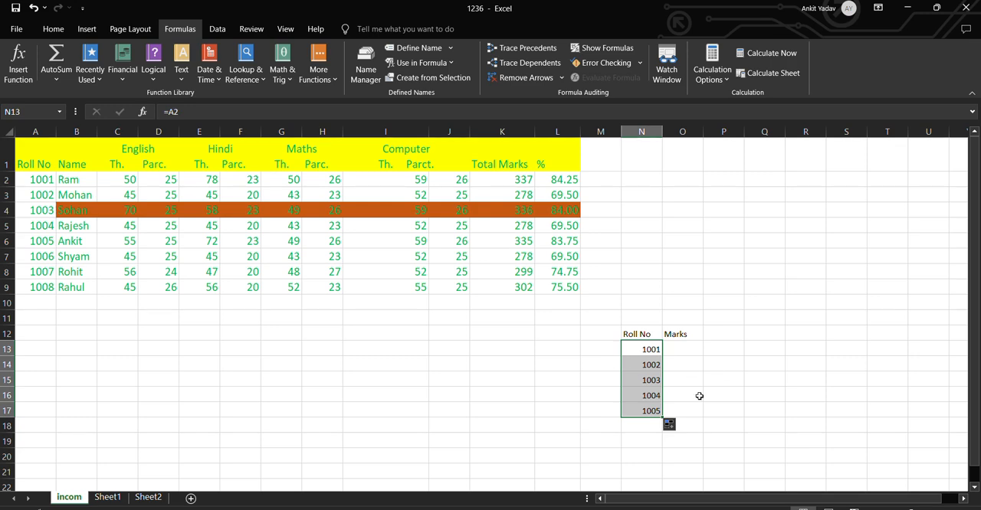
Enter =VLOOKUP(N13,A2:L9,11,0) in cell O13 to look up the total marks for the roll number in N13
left_click(688, 349)
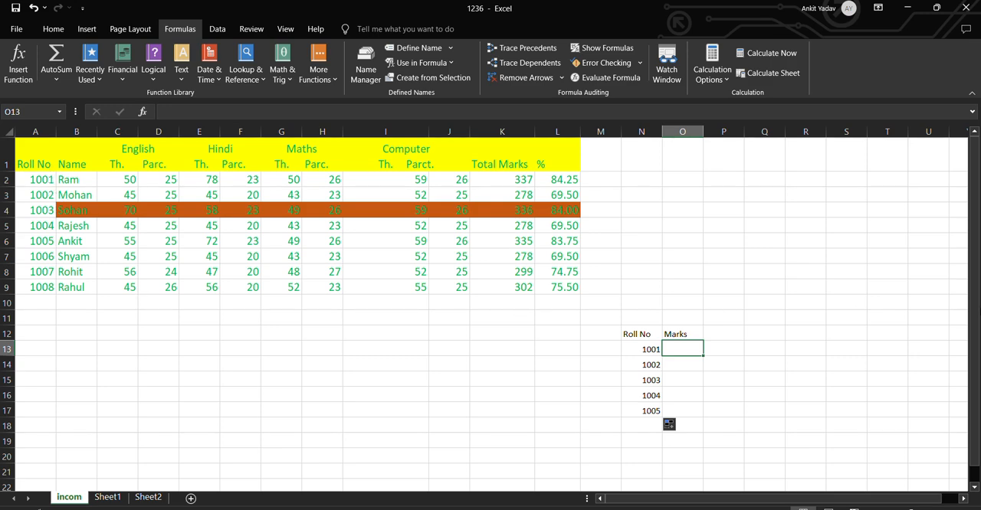
type("=")
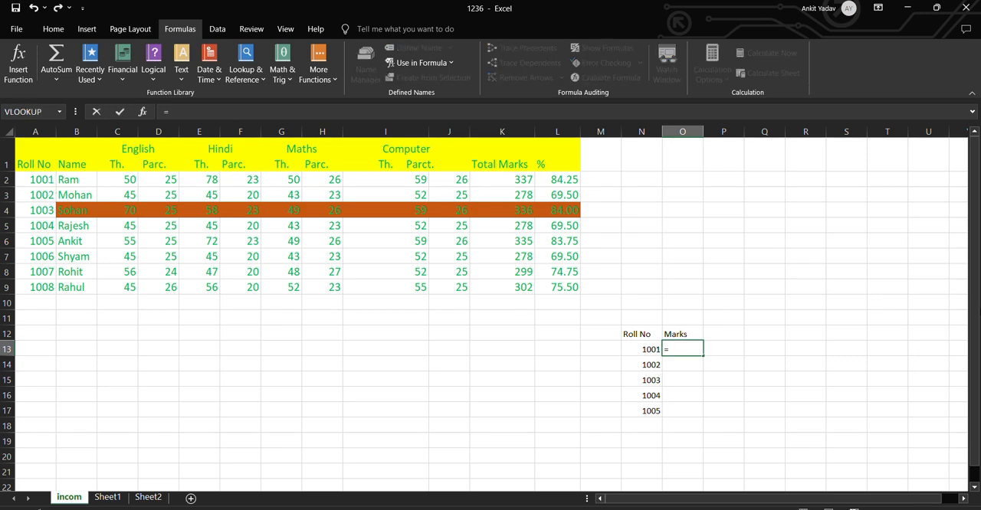
type("v")
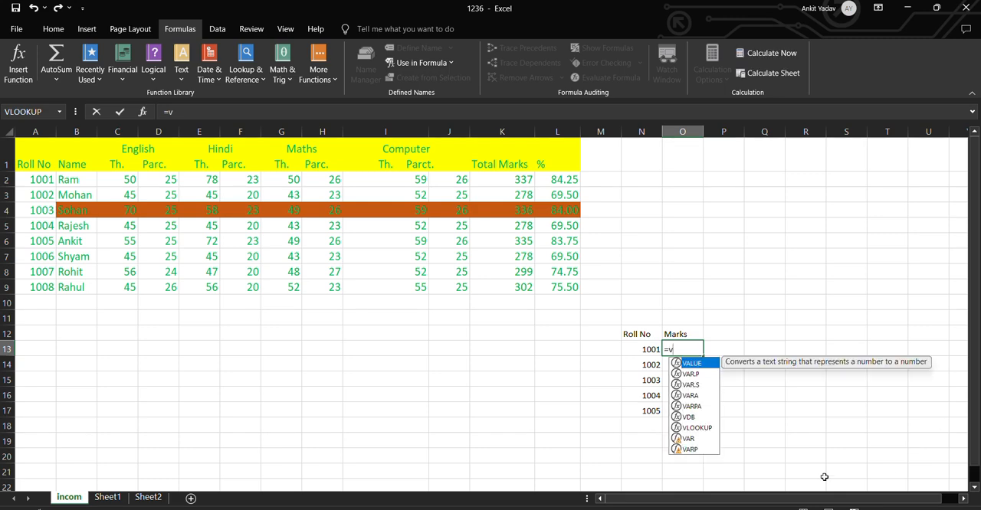
left_click(694, 430)
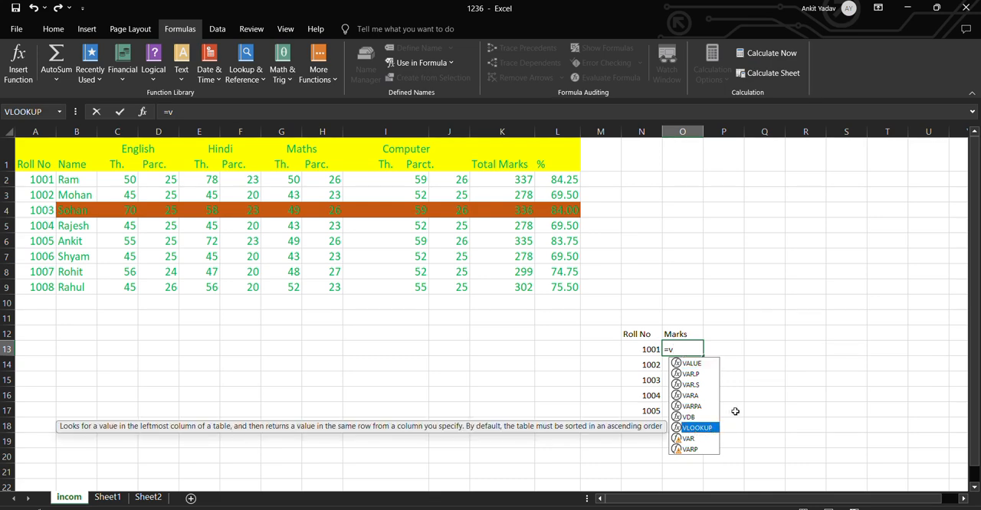
key("Tab")
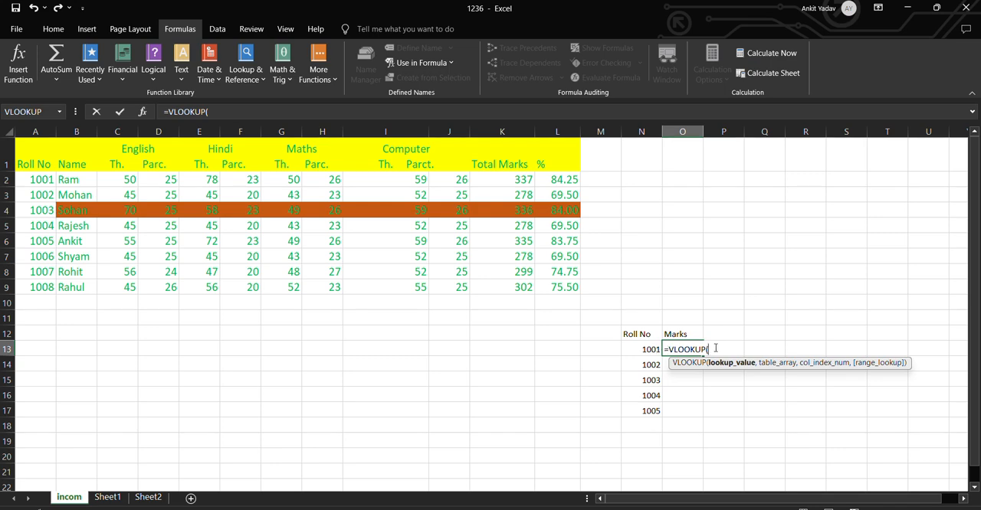
left_click(650, 349)
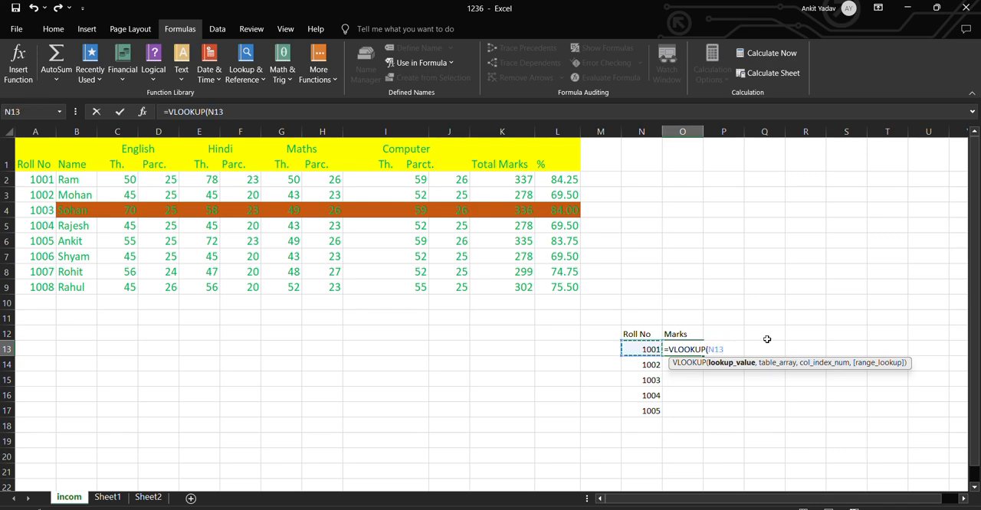
type(",")
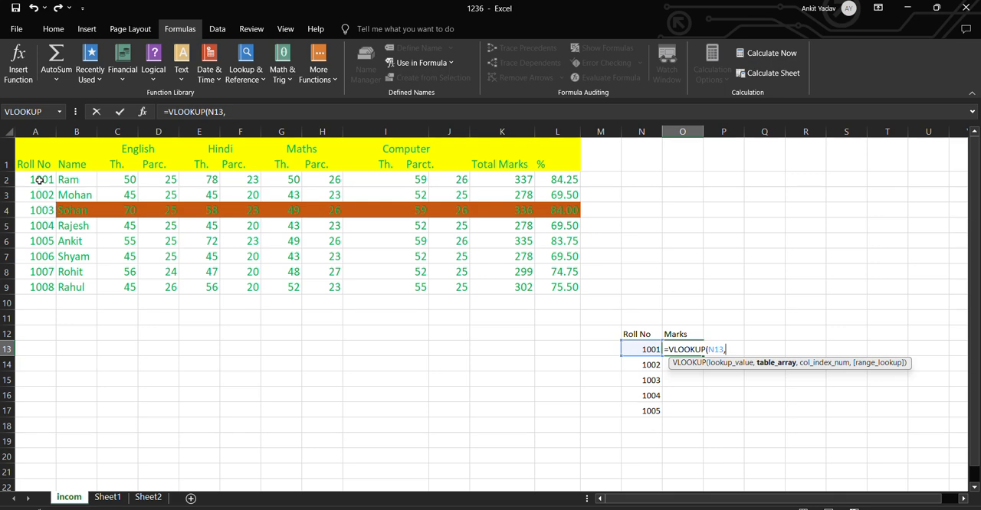
left_click_drag(39, 179, 620, 294)
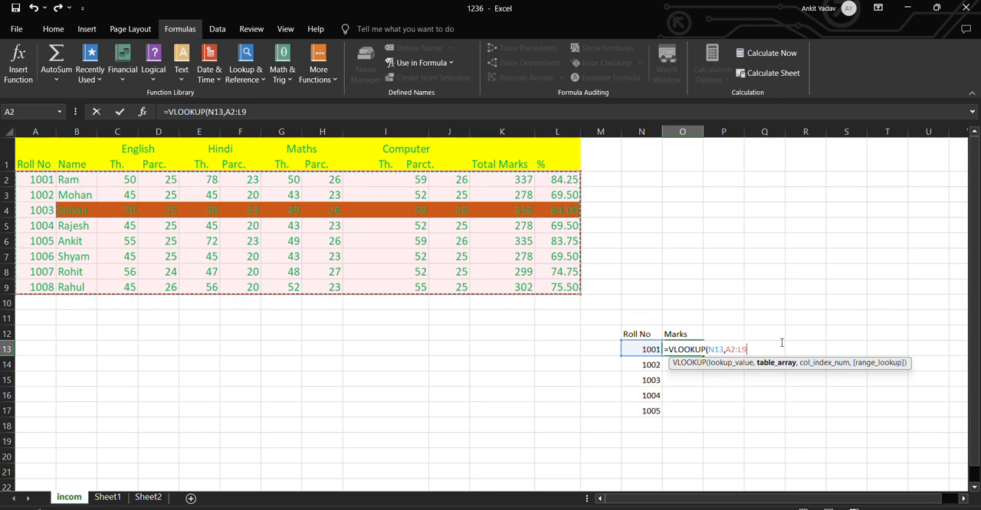
type(",11")
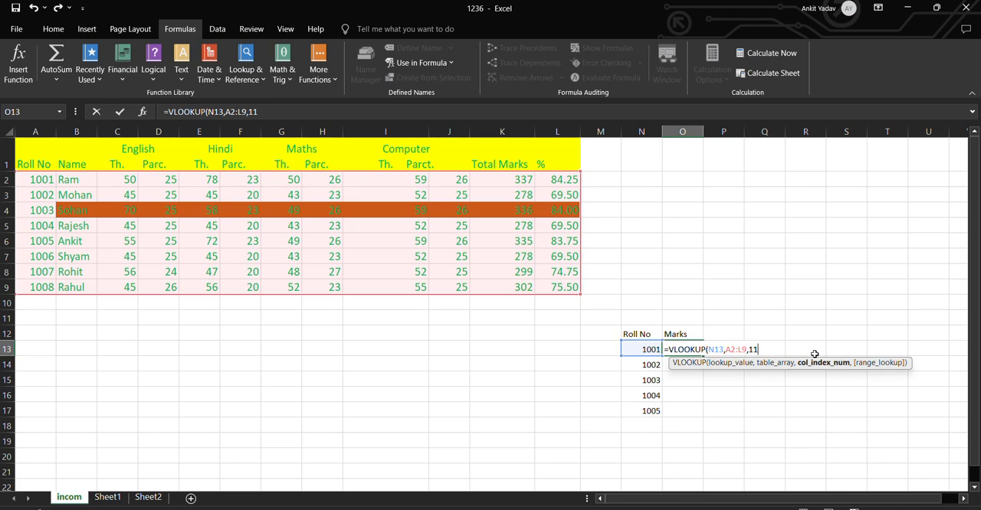
type(",")
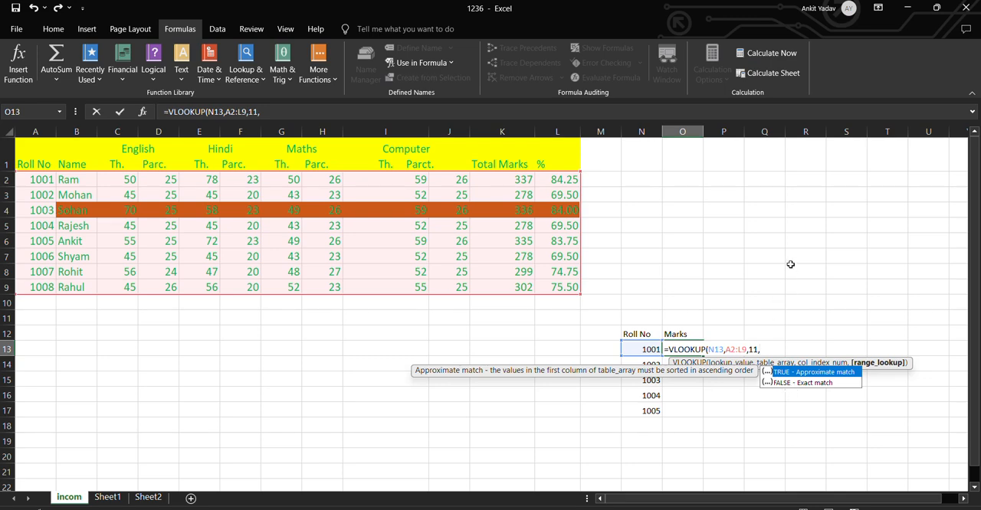
type("1")
type(")")
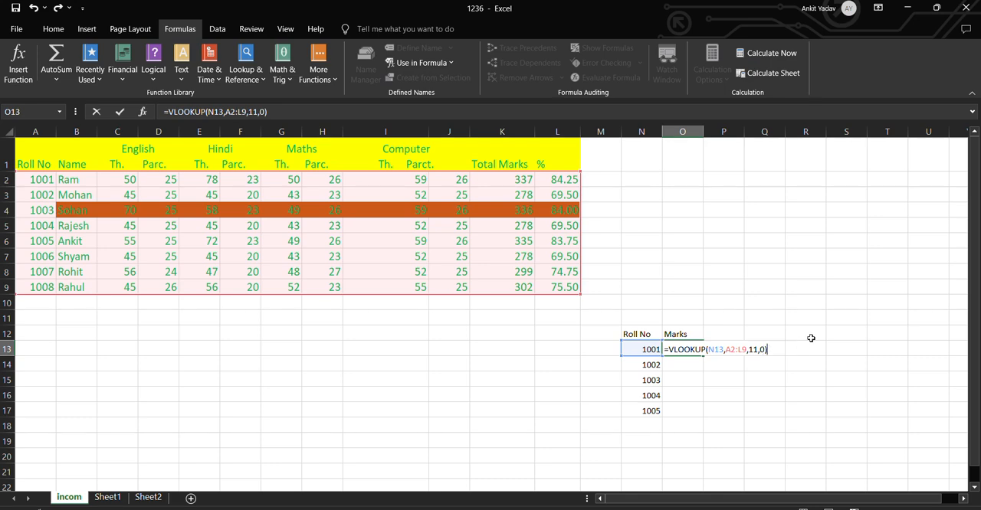
key("Return")
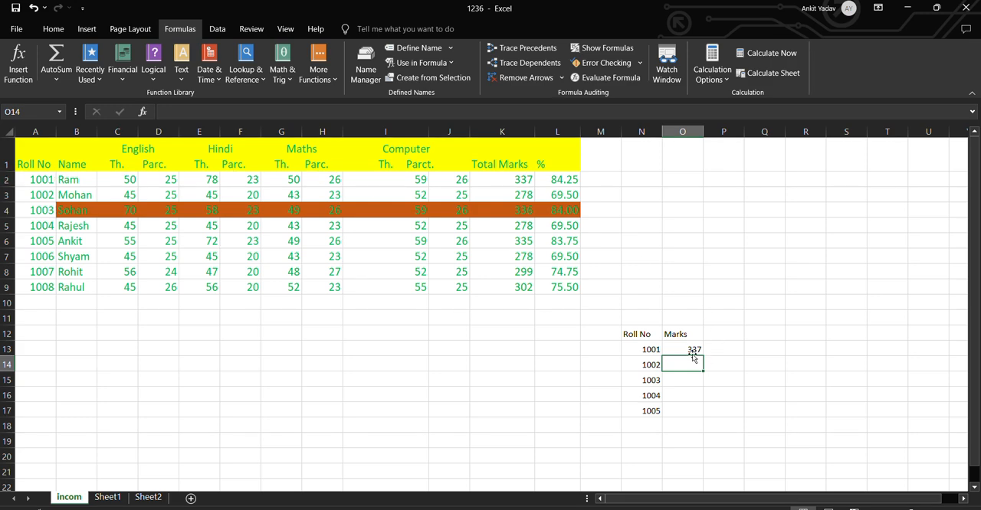
Fill the total marks VLOOKUP formula from O13 down to O17 and reselect O13 to review it
left_click(680, 351)
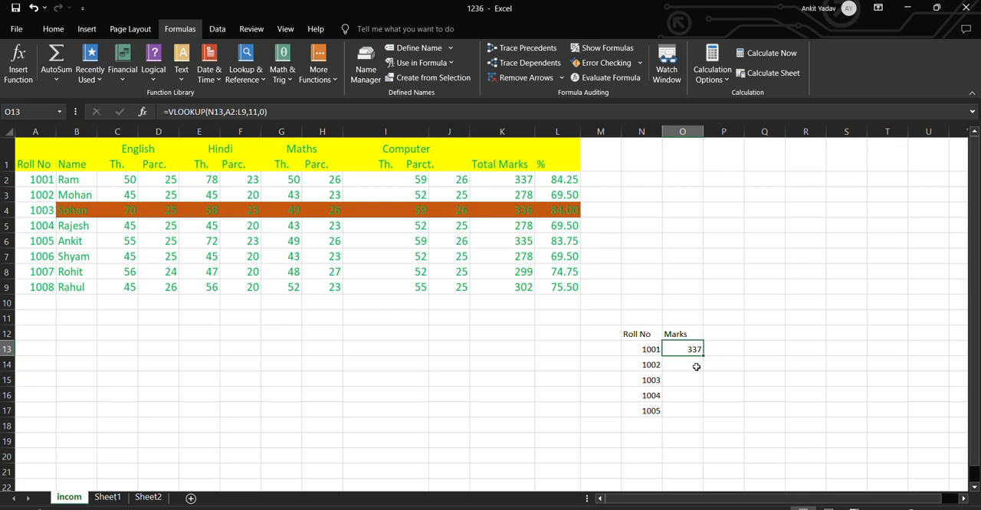
left_click_drag(705, 356, 709, 414)
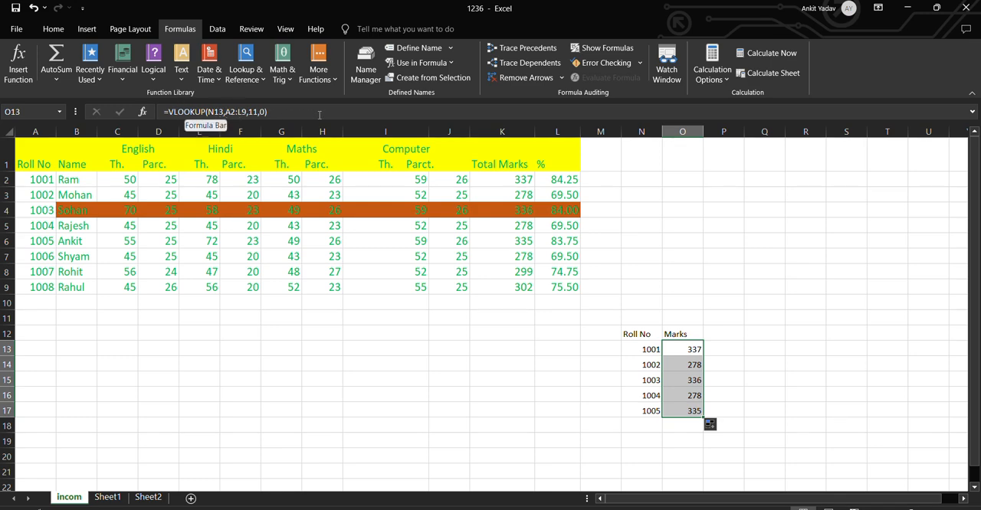
left_click(688, 349)
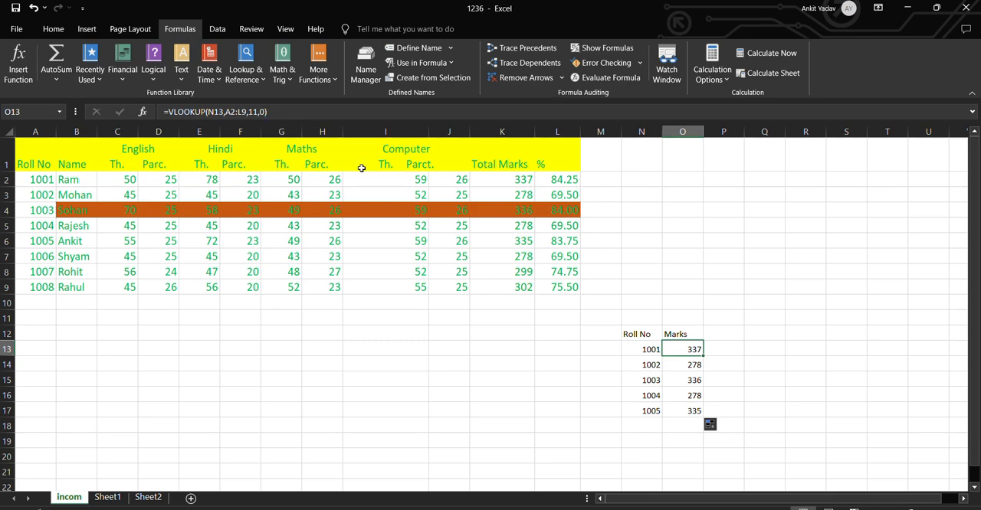
Clear the looked-up total marks from cells O13:O17
left_click(725, 362)
left_click_drag(694, 350, 693, 412)
key("Delete")
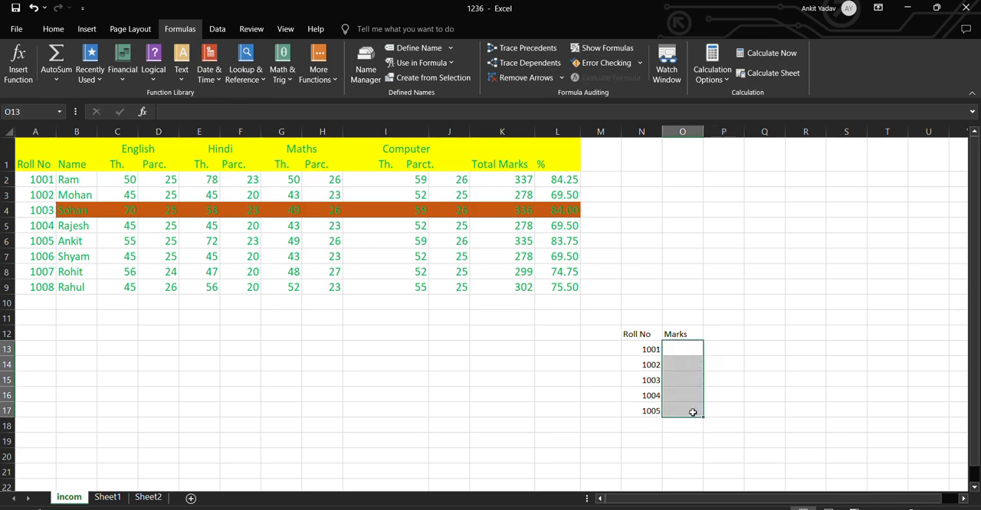
Enter =VLOOKUP(N13,A2:L9,12,0) in cell O13 to look up the percentage, and fill the formula down to O17
left_click(695, 350)
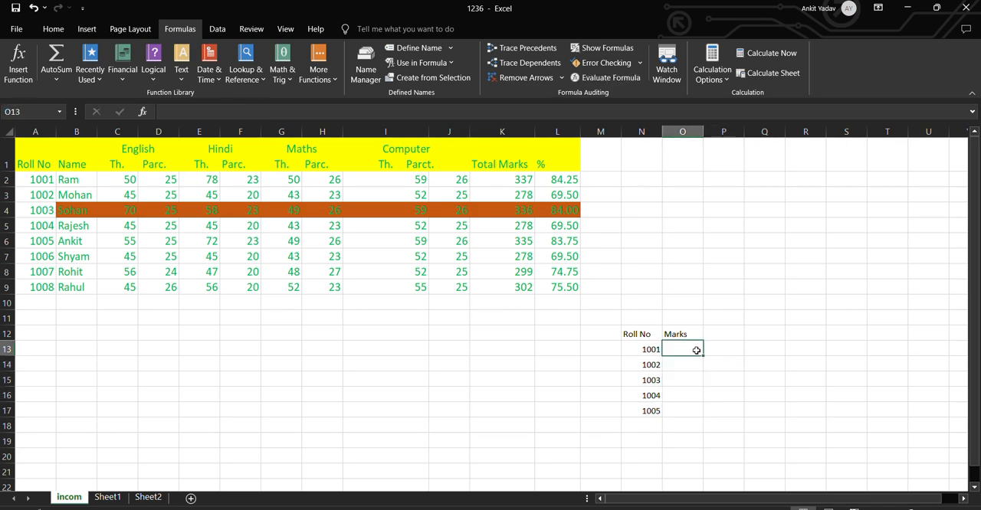
type("=")
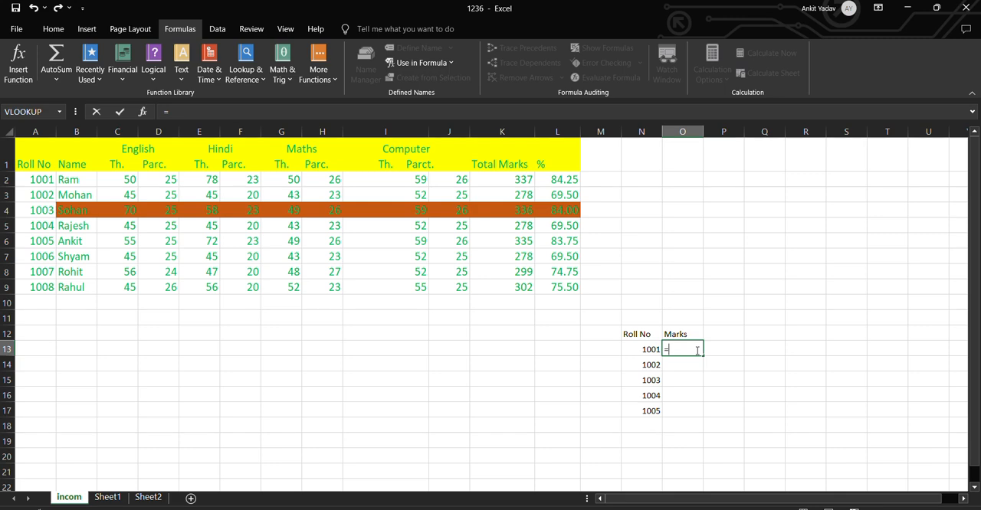
type("v")
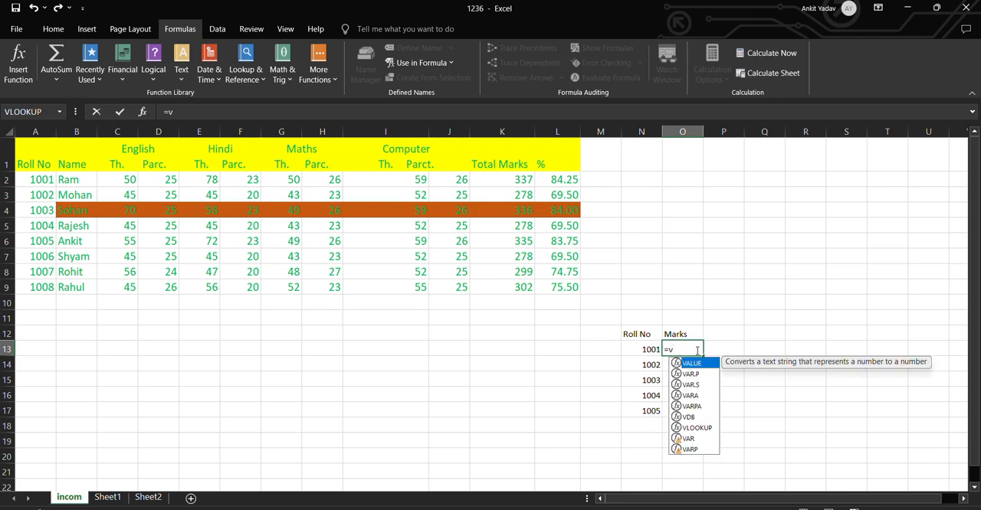
left_click(695, 427)
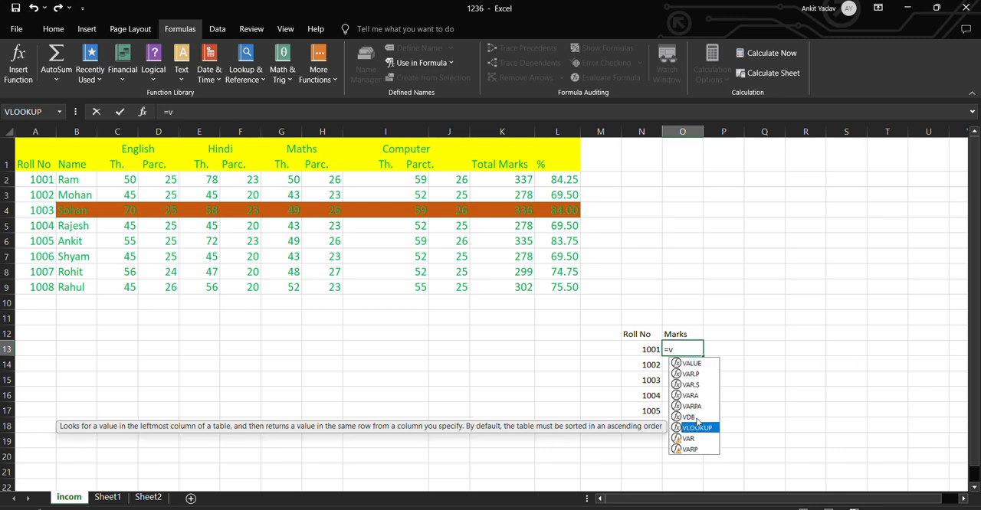
key("Tab")
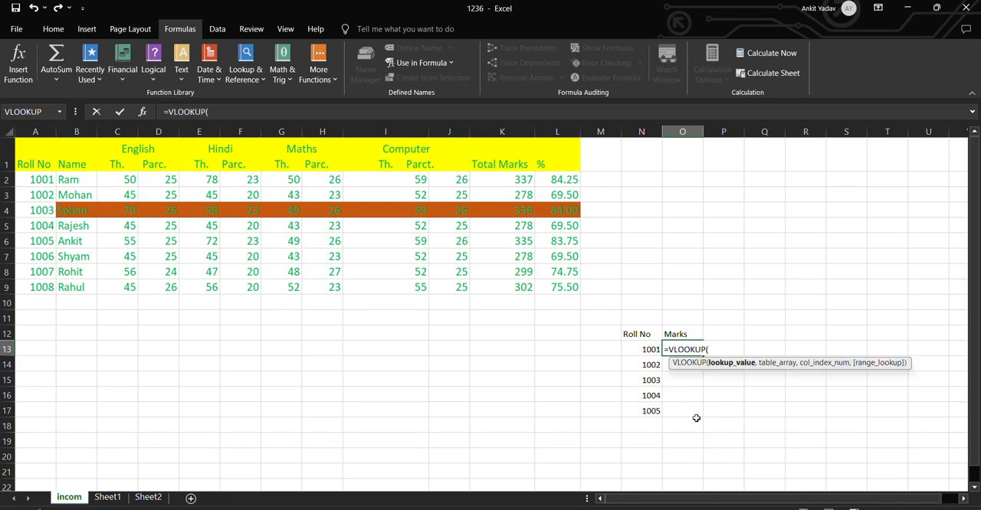
left_click(655, 349)
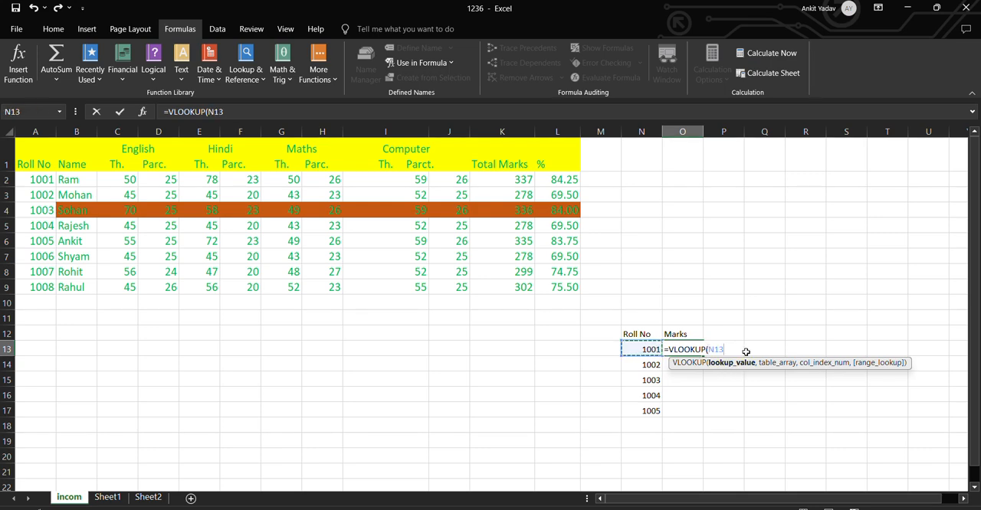
type(",")
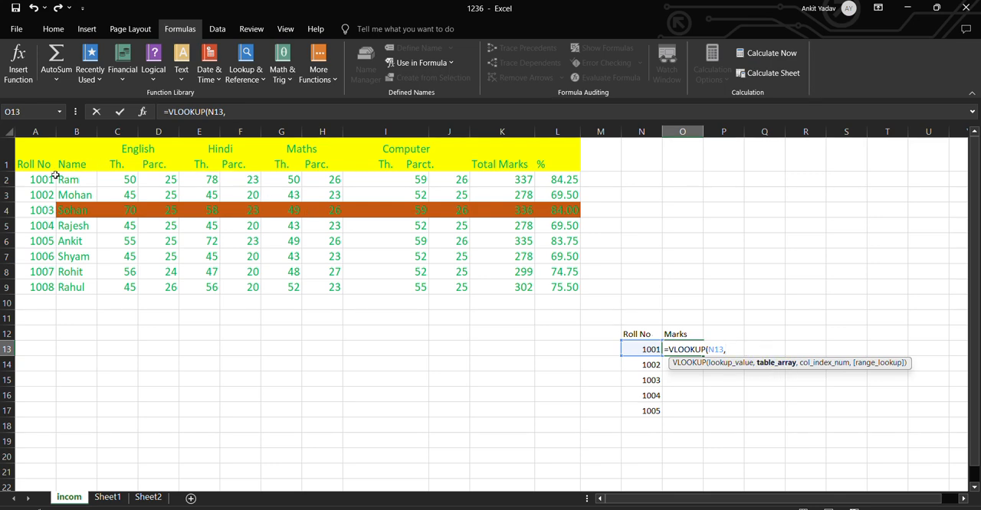
left_click_drag(40, 180, 575, 289)
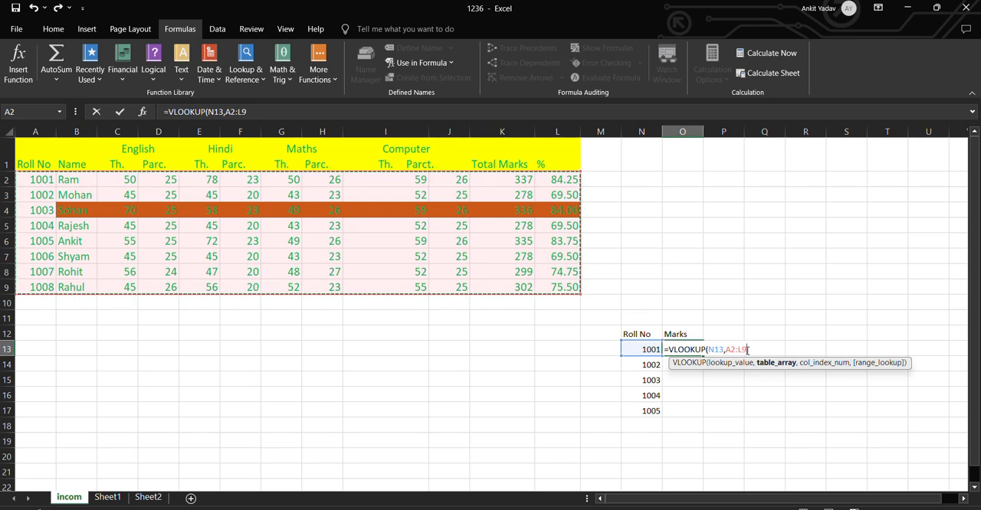
type(",12")
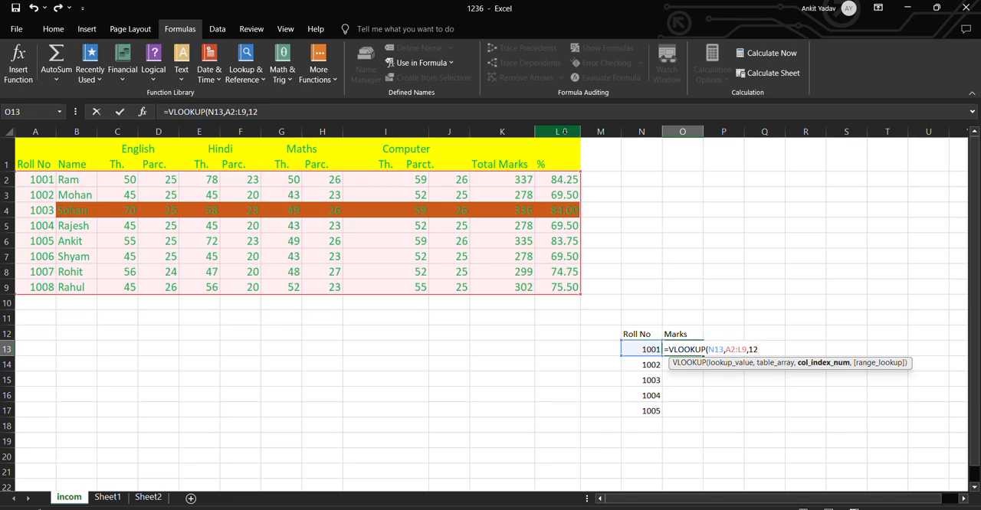
type(",")
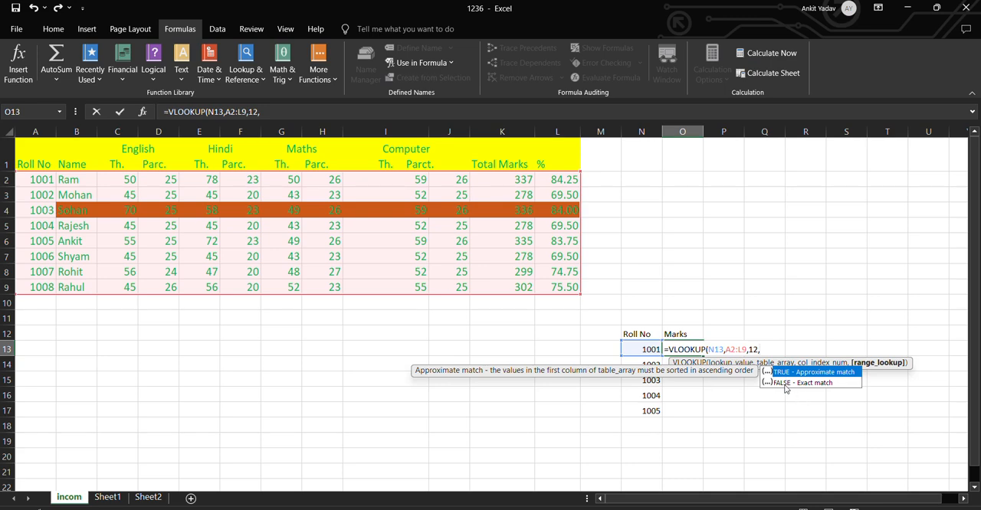
type("0)")
key("Return")
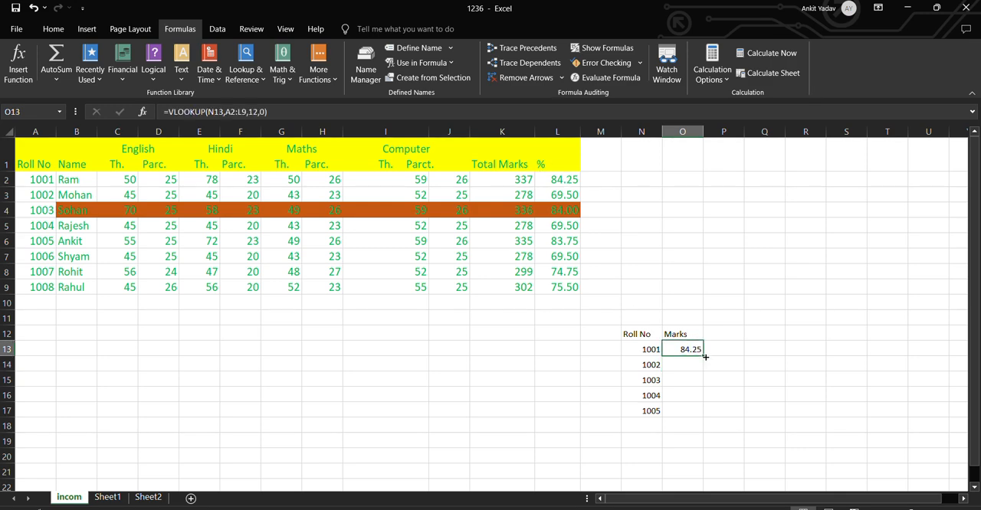
left_click_drag(703, 356, 702, 418)
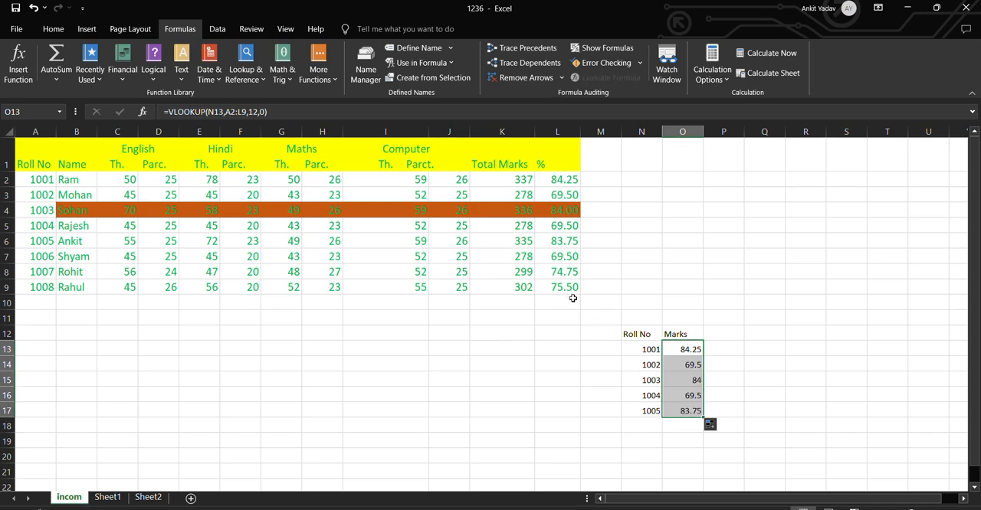